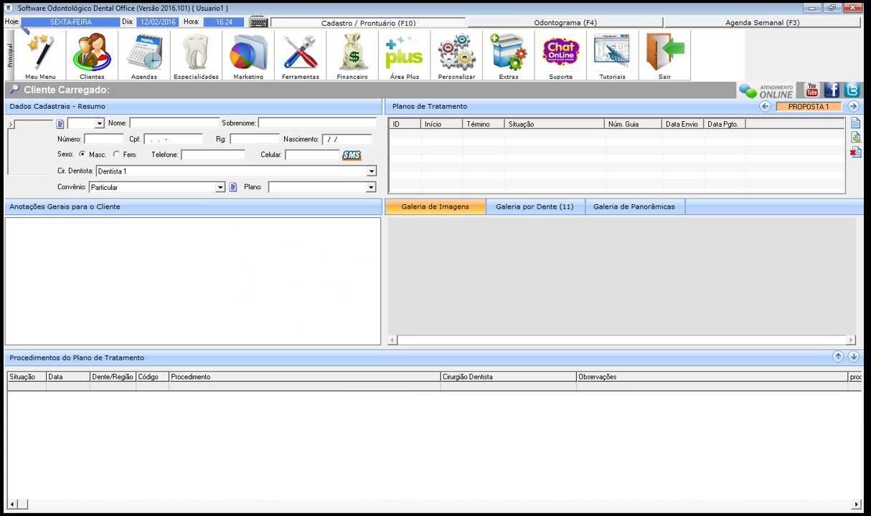
Open the dentist registration and select the dentist listed below Dentista 1.
{"action": "left_click", "coordinate": [467, 69]}
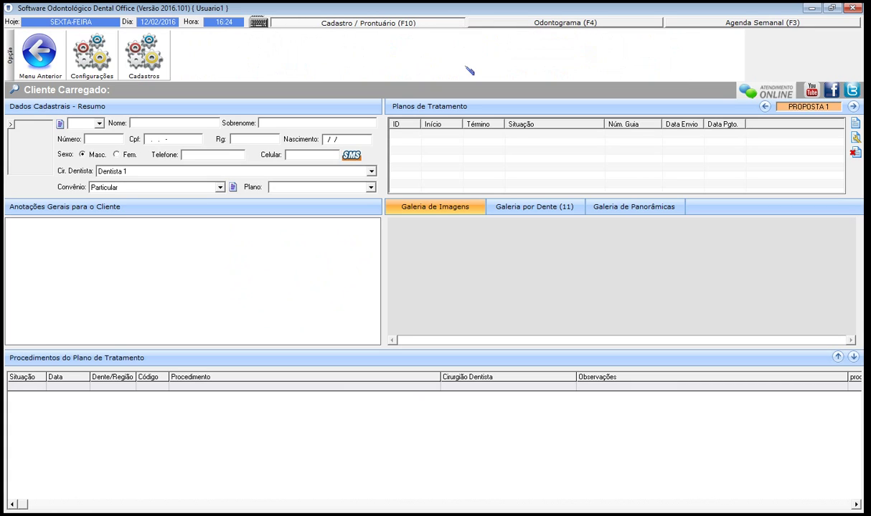
{"action": "left_click", "coordinate": [143, 54]}
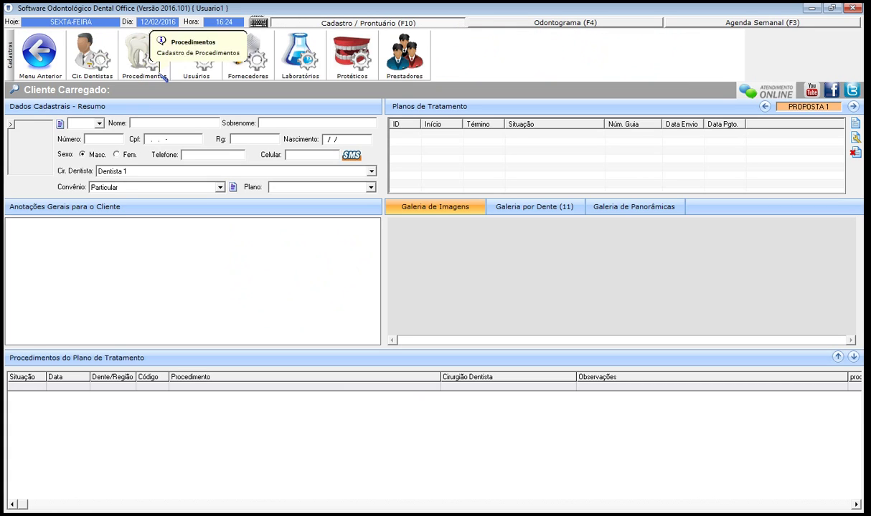
{"action": "left_click", "coordinate": [84, 74]}
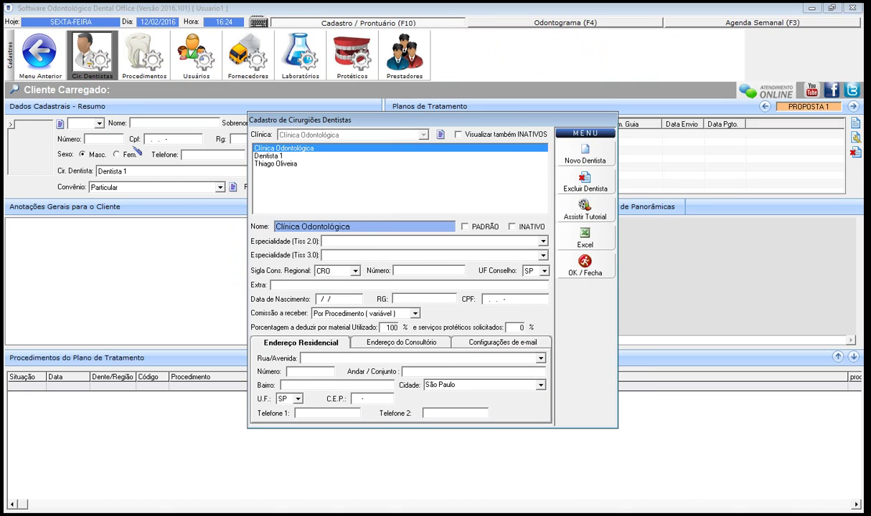
{"action": "left_click", "coordinate": [294, 165]}
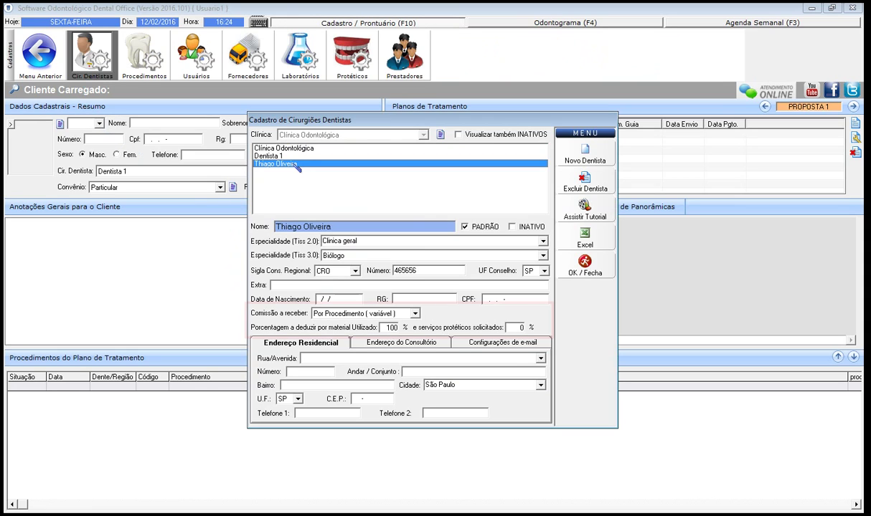
Set the selected dentist's commission to Por Cir. Dentista (fixo) at 50 %.
{"action": "left_click", "coordinate": [329, 314]}
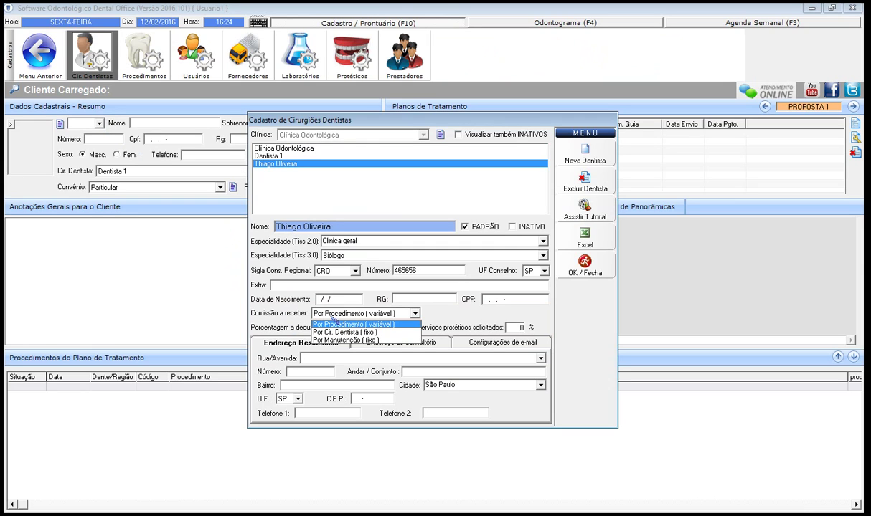
{"action": "left_click", "coordinate": [338, 334]}
{"action": "left_click", "coordinate": [416, 313]}
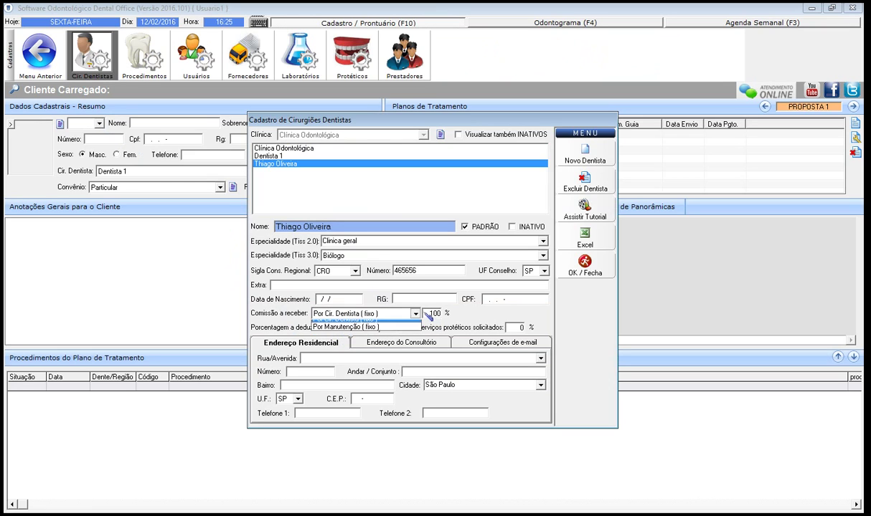
{"action": "left_click", "coordinate": [430, 314]}
{"action": "left_click_drag", "start_coordinate": [429, 313], "coordinate": [454, 311]}
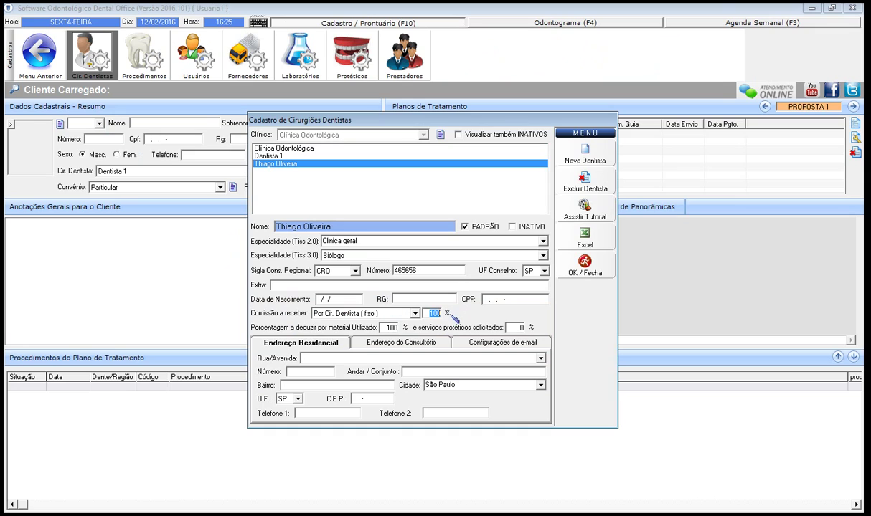
{"action": "type", "text": "50"}
Try the Por Manutenção (fixo) commission type for the dentist, and switch it to Por Procedimento (variável).
{"action": "left_click", "coordinate": [403, 313]}
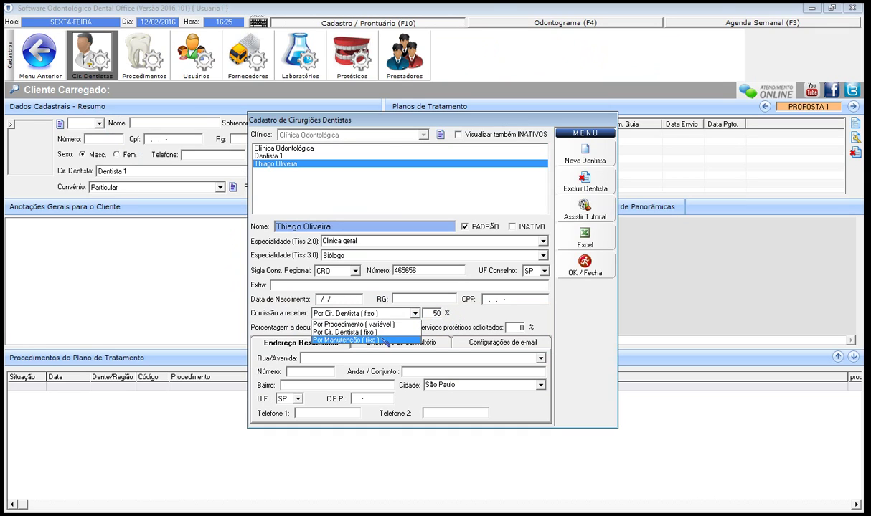
{"action": "left_click", "coordinate": [384, 340]}
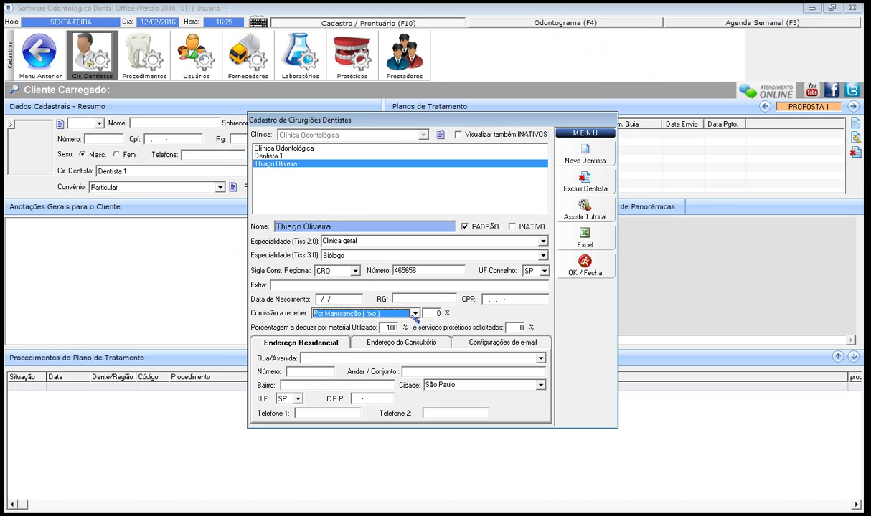
{"action": "left_click", "coordinate": [415, 314]}
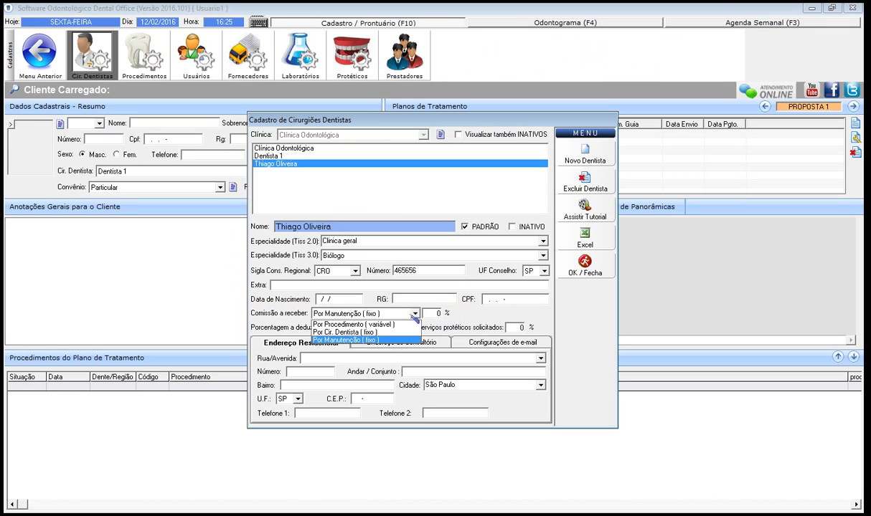
{"action": "left_click", "coordinate": [393, 325]}
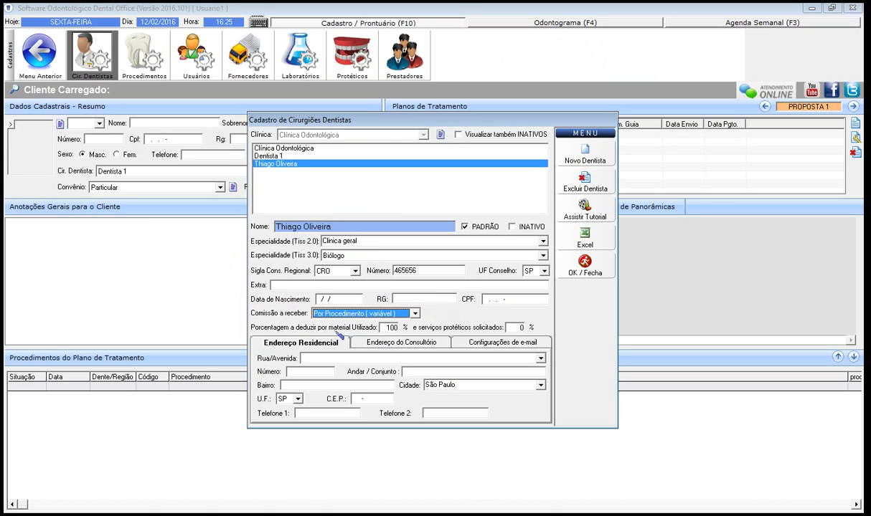
Set the dentist's commission type to Por Cir. Dentista (fixo) and close the dentist registration.
{"action": "left_click", "coordinate": [330, 314]}
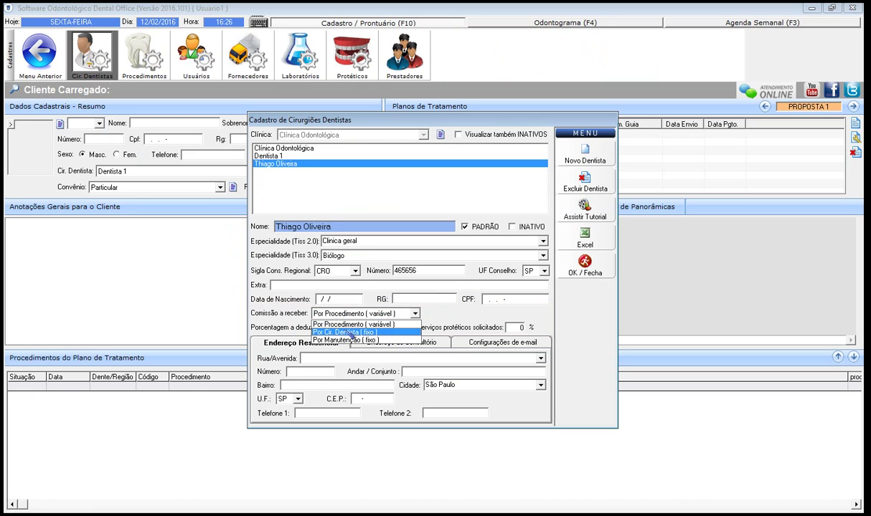
{"action": "left_click", "coordinate": [349, 333]}
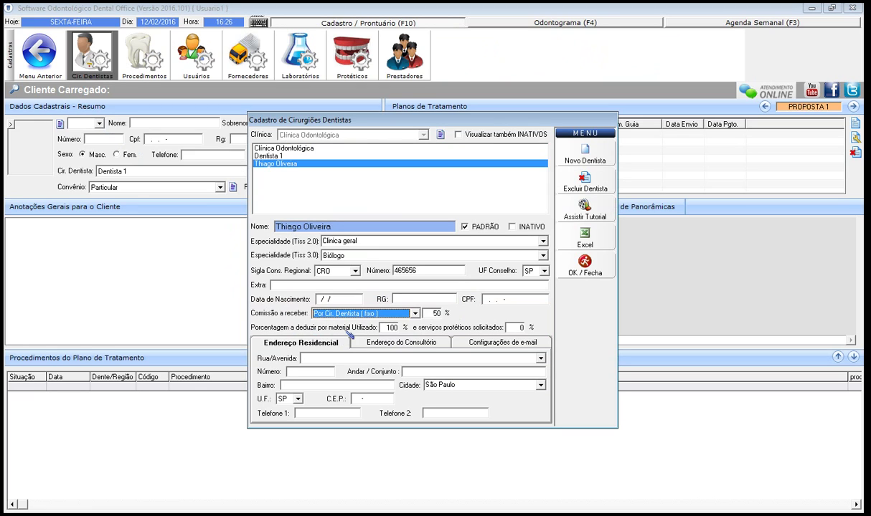
{"action": "left_click", "coordinate": [568, 279]}
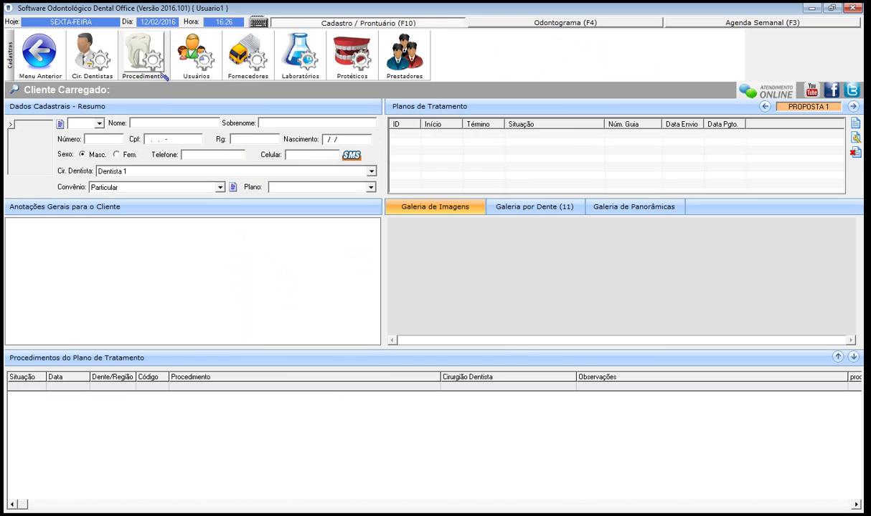
Open the procedure registration, and switch the commission unit of Alveoloplastia (por segmento) to R$ and back to %.
{"action": "left_click", "coordinate": [157, 68]}
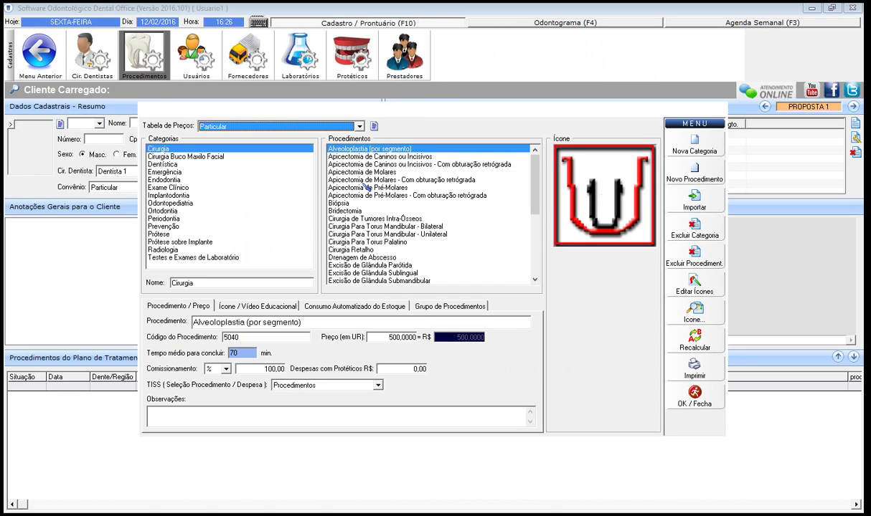
{"action": "left_click", "coordinate": [226, 369]}
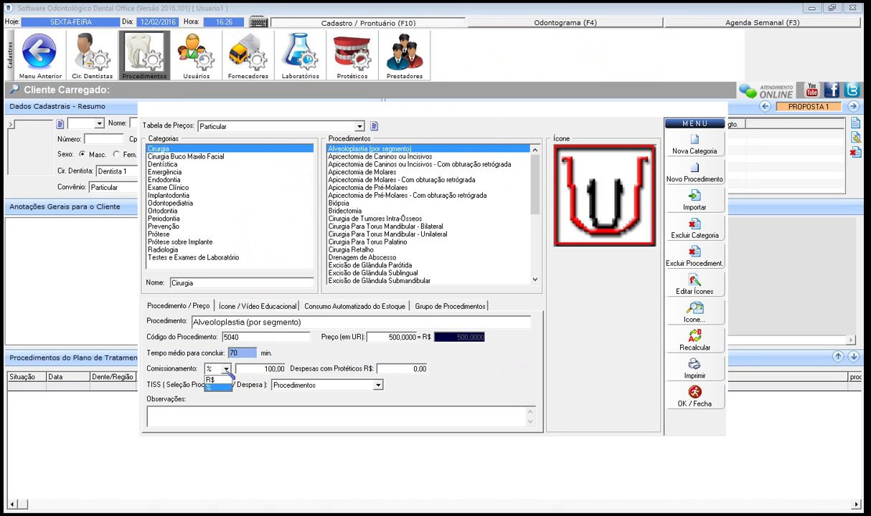
{"action": "left_click", "coordinate": [213, 379]}
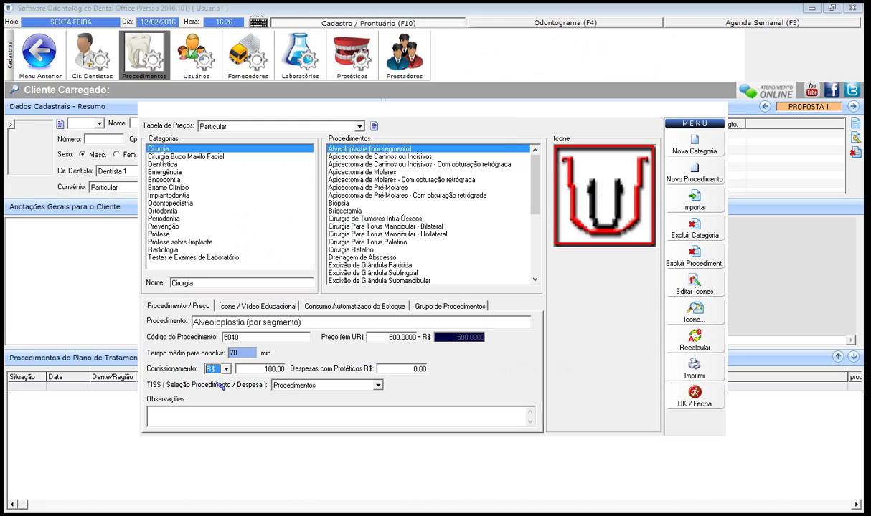
{"action": "left_click", "coordinate": [219, 369]}
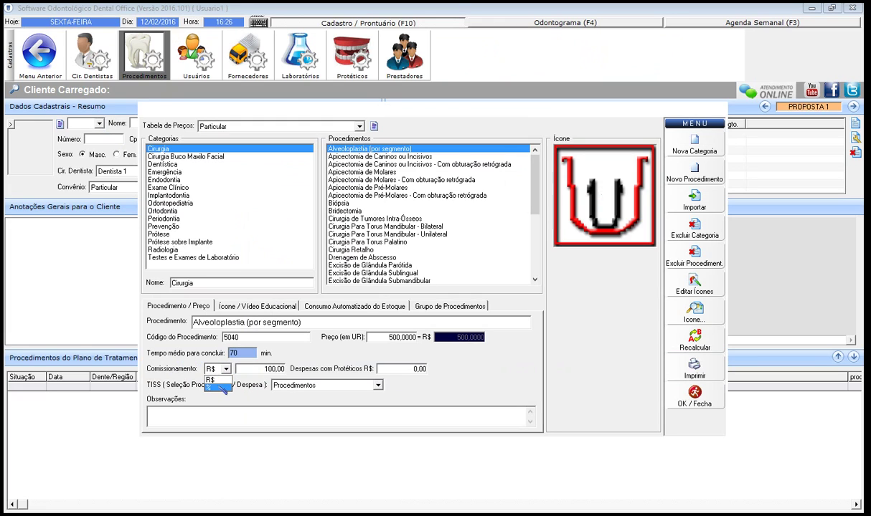
{"action": "left_click", "coordinate": [223, 388]}
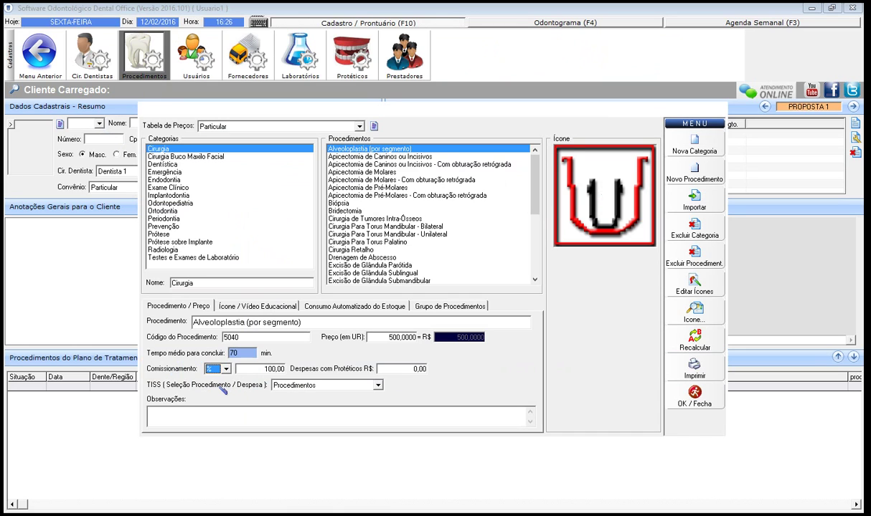
Examine the commission value of the Biópsia procedure and close the procedure registration.
{"action": "left_click", "coordinate": [332, 203]}
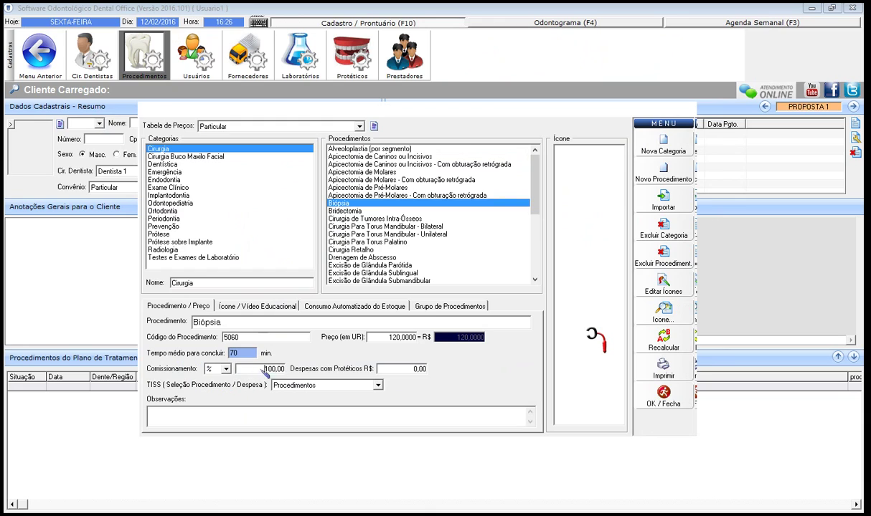
{"action": "left_click_drag", "start_coordinate": [262, 367], "coordinate": [296, 370]}
{"action": "left_click", "coordinate": [663, 393]}
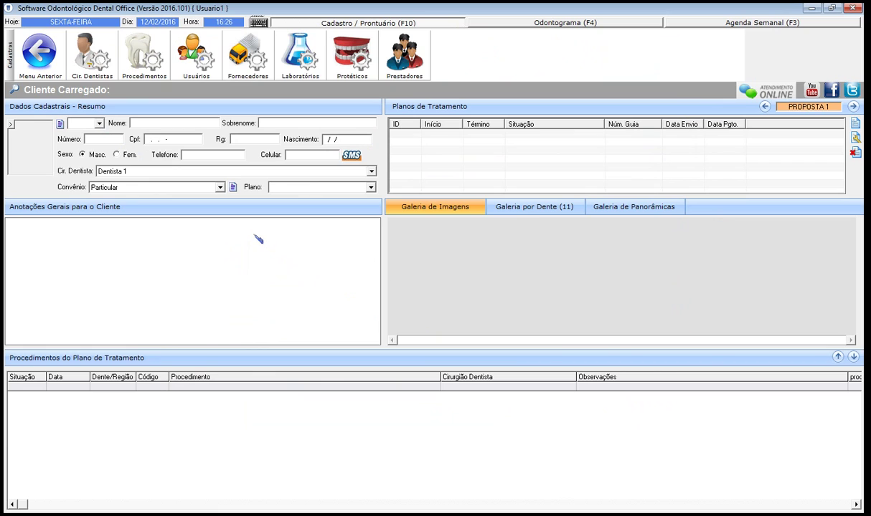
Open the commissions report in the clinic's financial area.
{"action": "left_click", "coordinate": [40, 61]}
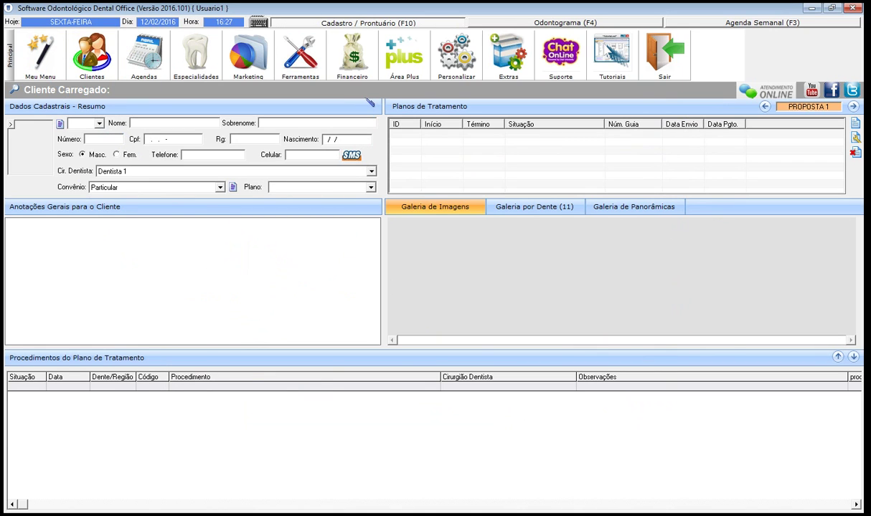
{"action": "left_click", "coordinate": [355, 75]}
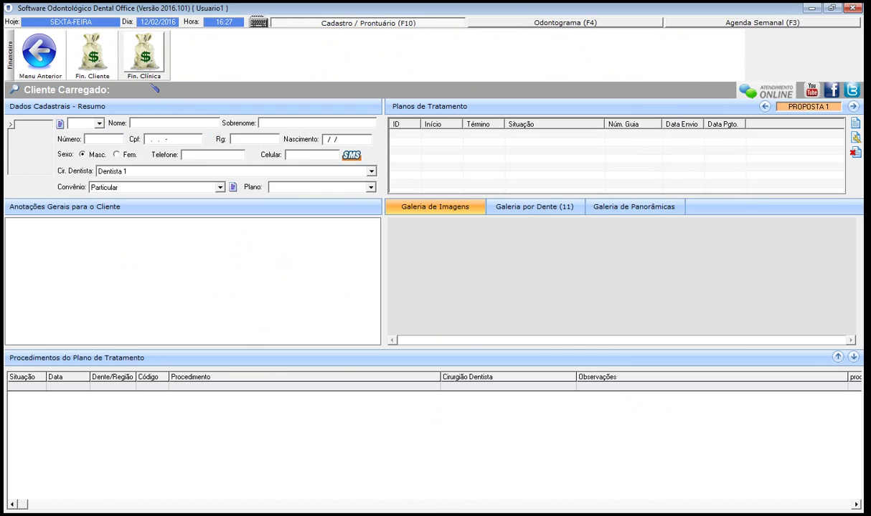
{"action": "left_click", "coordinate": [149, 72]}
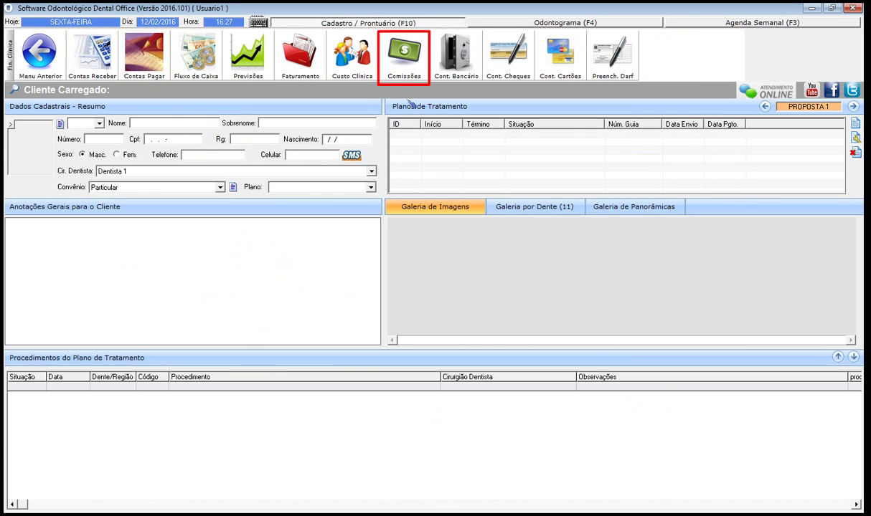
{"action": "left_click", "coordinate": [398, 71]}
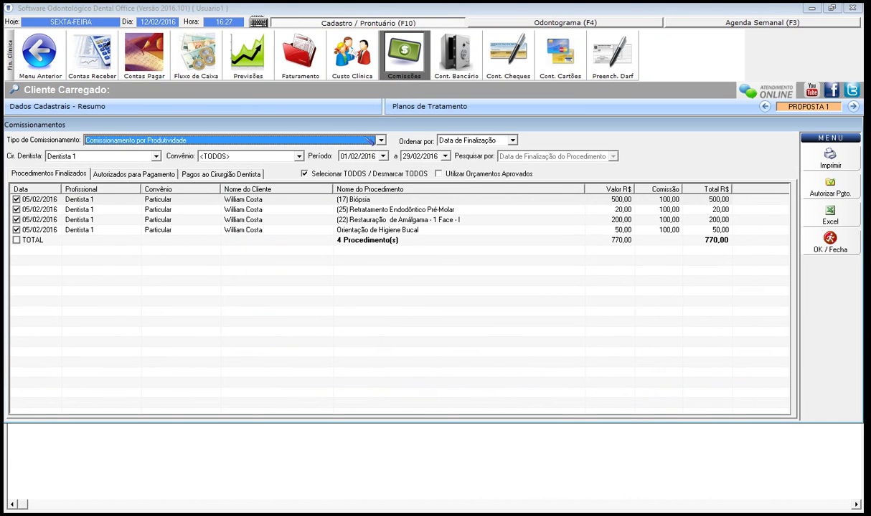
View the commissions as Comissionamento por Recebimento (parcelas de orçamento) and select the first paid instalment.
{"action": "left_click", "coordinate": [346, 138]}
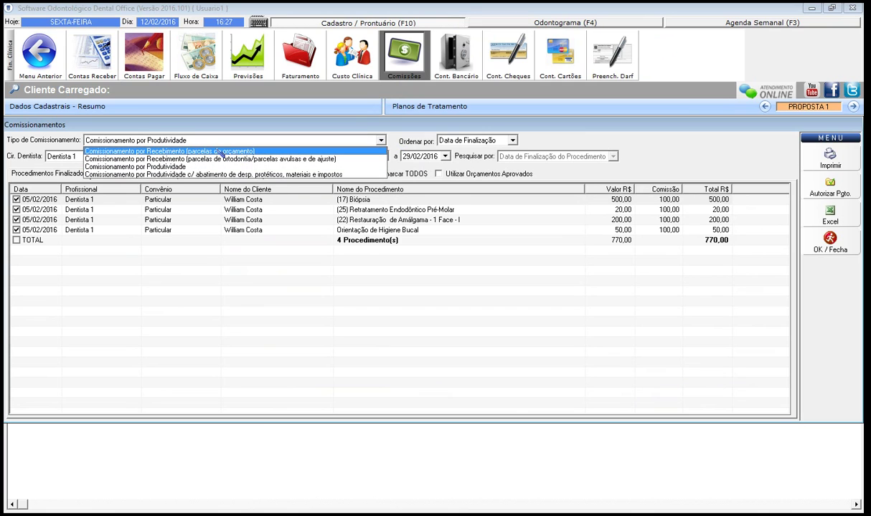
{"action": "left_click", "coordinate": [286, 151]}
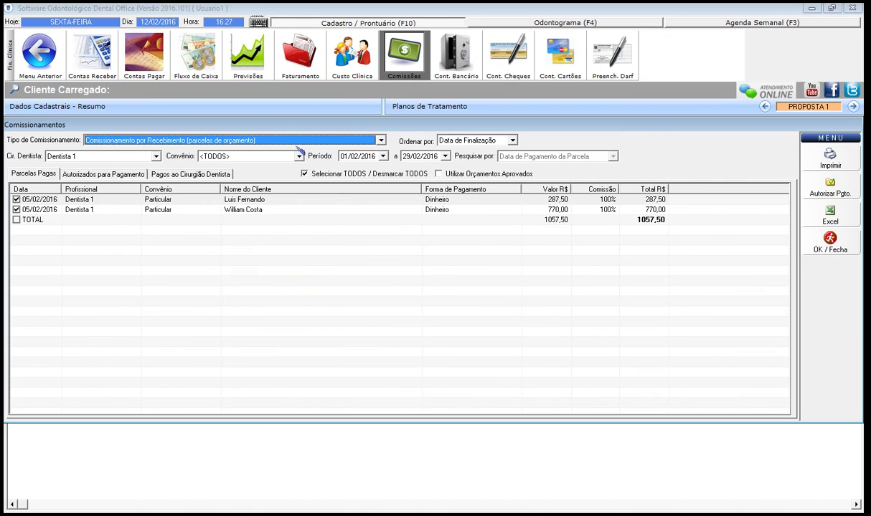
{"action": "left_click", "coordinate": [287, 201]}
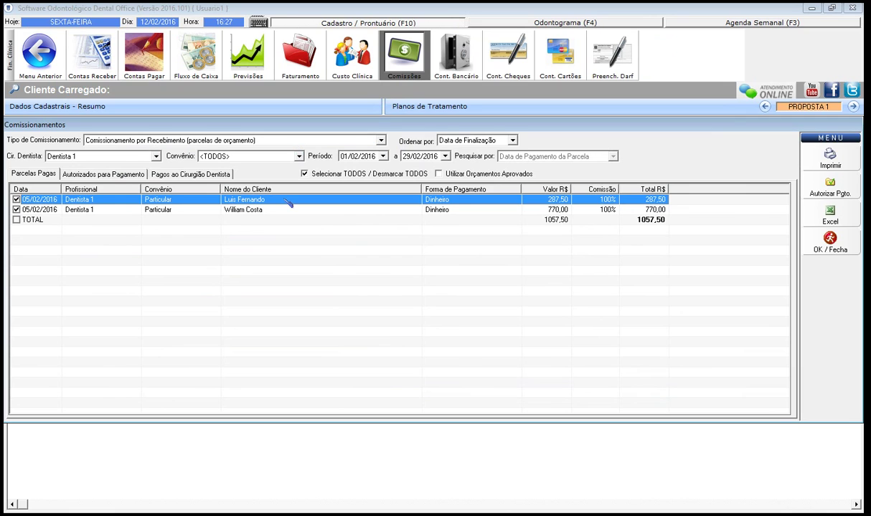
View the commissions as Comissionamento por Produtividade, and as the variant c/ abatimento de desp. protéticos, materiais e impostos.
{"action": "left_click", "coordinate": [275, 141]}
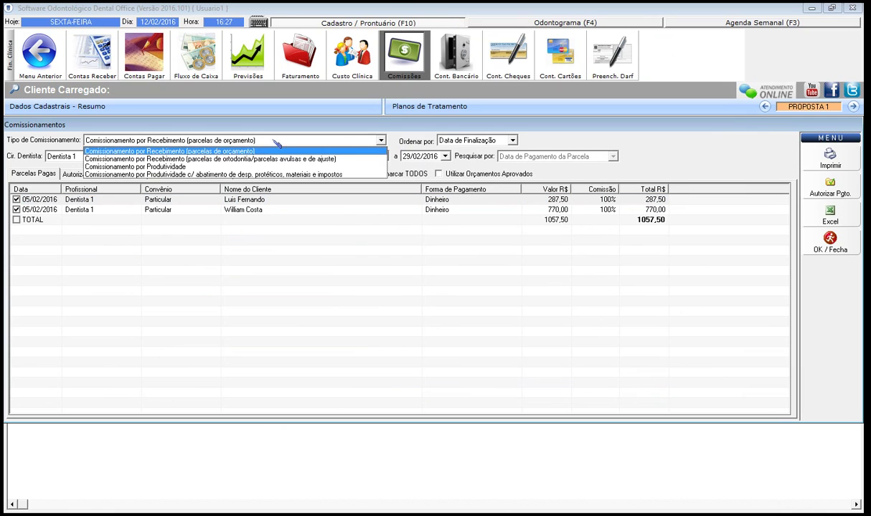
{"action": "left_click", "coordinate": [195, 167]}
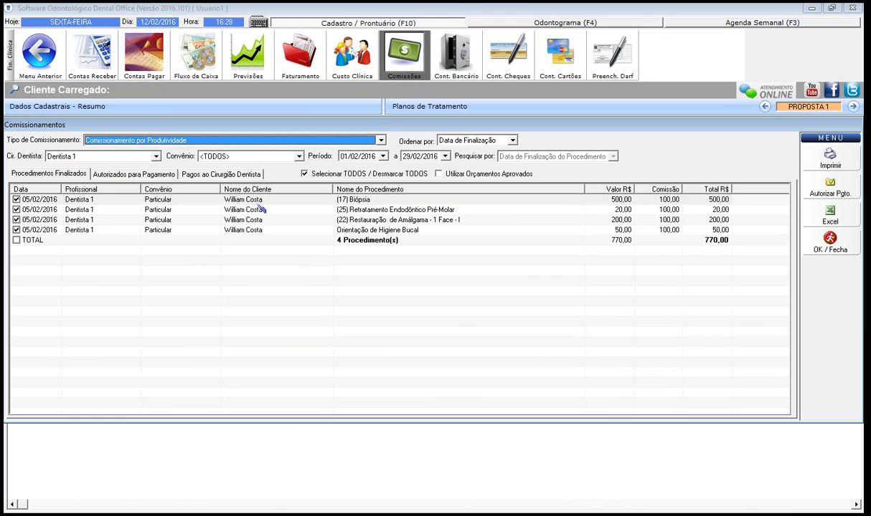
{"action": "left_click", "coordinate": [175, 141]}
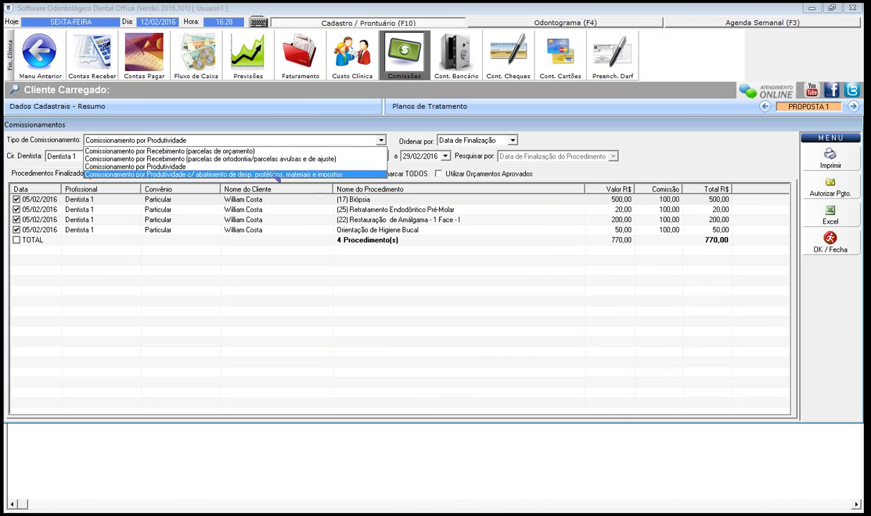
{"action": "left_click", "coordinate": [277, 175]}
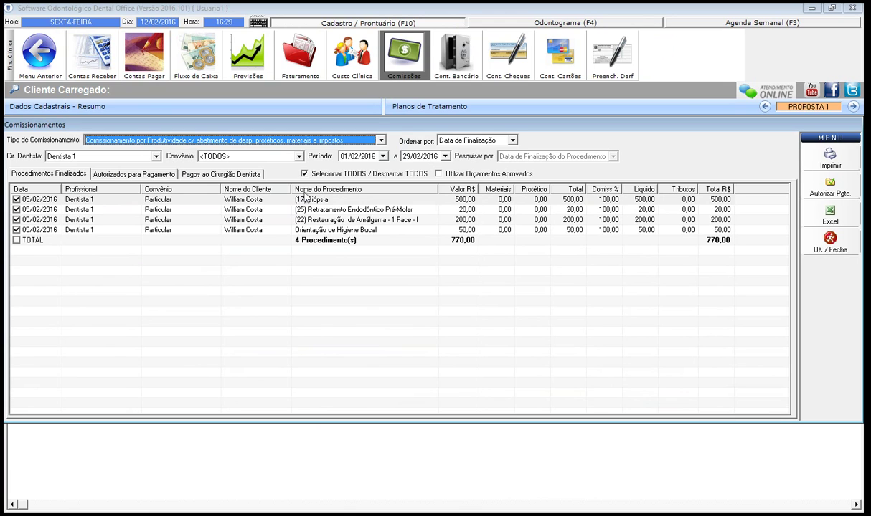
Set the report's commission type back to Comissionamento por Produtividade.
{"action": "left_click", "coordinate": [309, 141]}
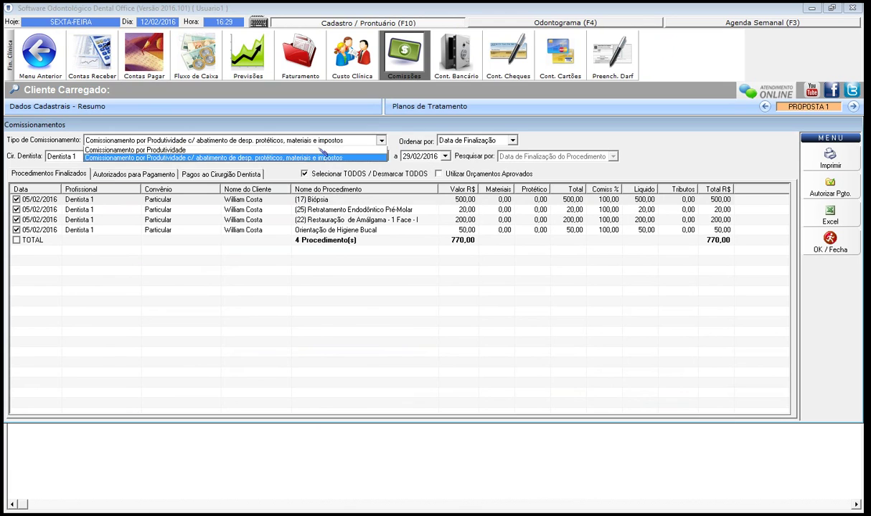
{"action": "left_click", "coordinate": [298, 149]}
{"action": "left_click", "coordinate": [304, 174]}
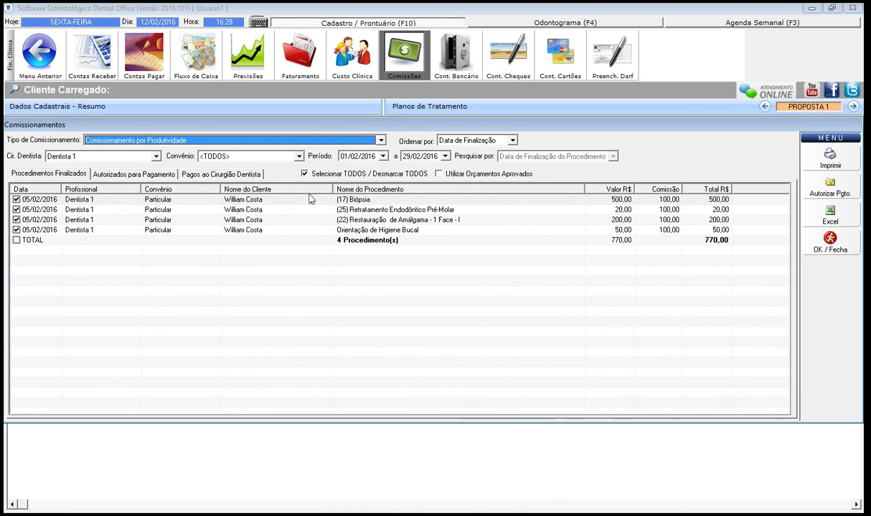
Filter the productivity commissions report to show only the second registered dentist.
{"action": "left_click", "coordinate": [127, 154]}
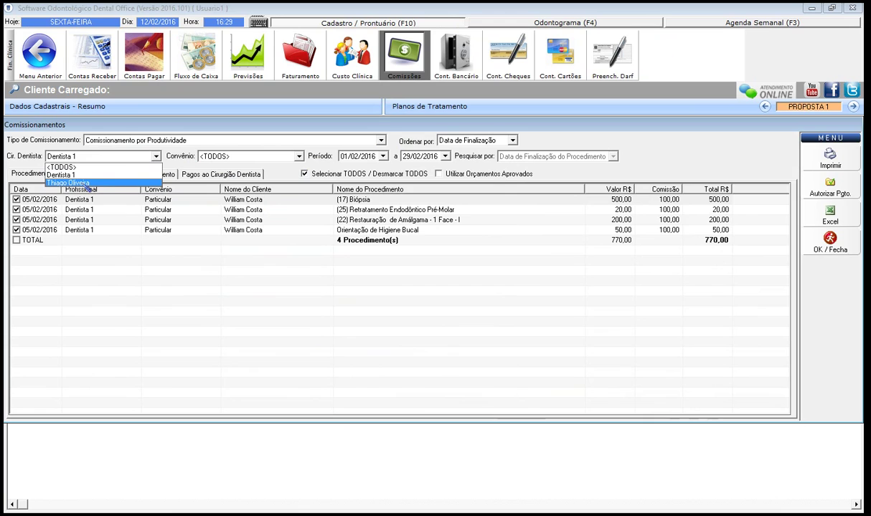
{"action": "left_click", "coordinate": [86, 183]}
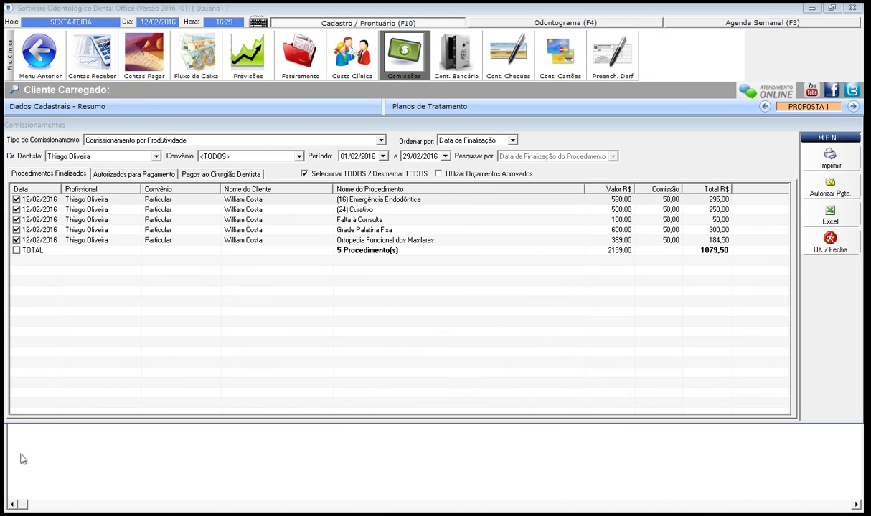
{"action": "left_click", "coordinate": [379, 130]}
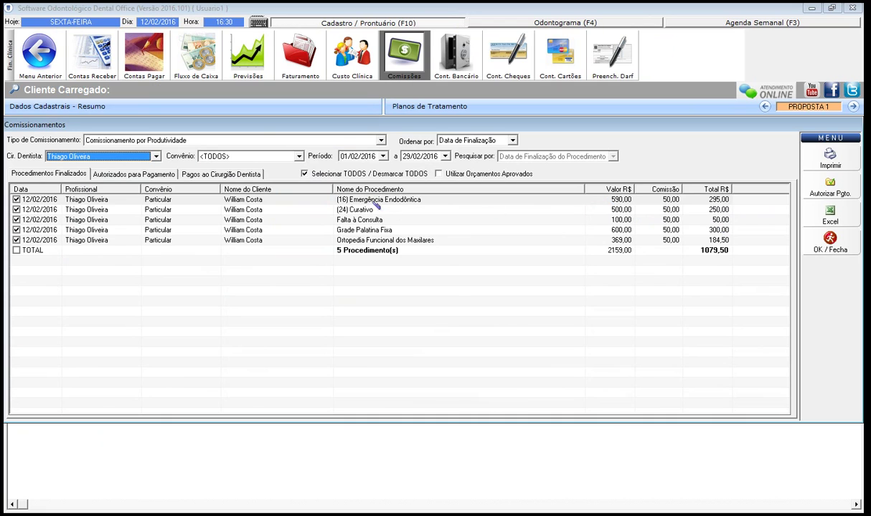
Check the available sort orders and Convênio filter options, keeping Data de Finalização and <TODOS>.
{"action": "left_click", "coordinate": [465, 141]}
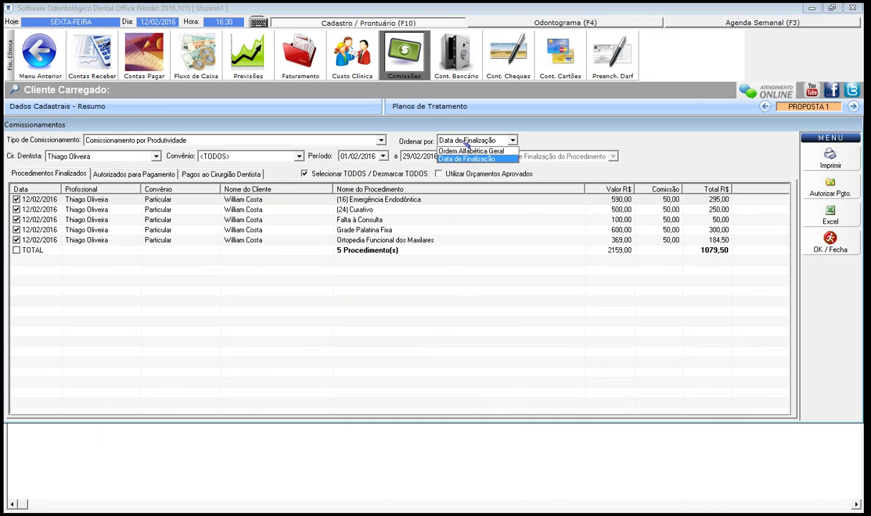
{"action": "left_click", "coordinate": [466, 144]}
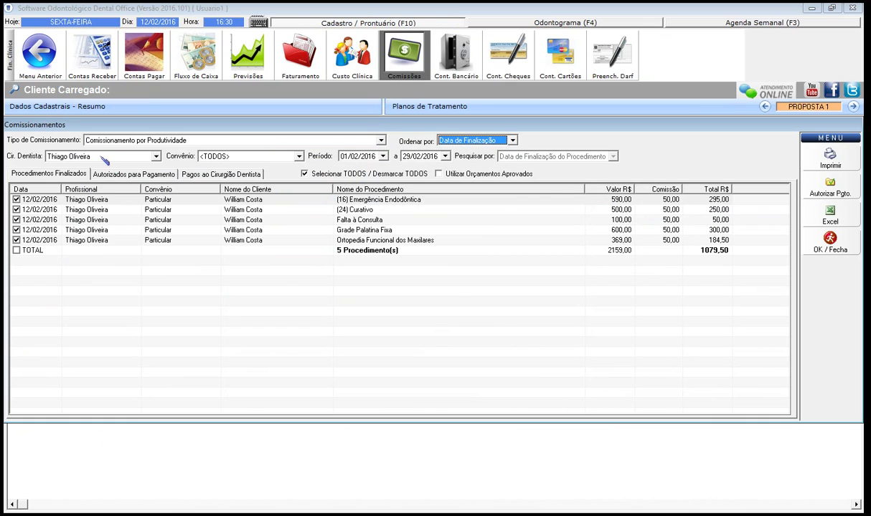
{"action": "left_click", "coordinate": [250, 158]}
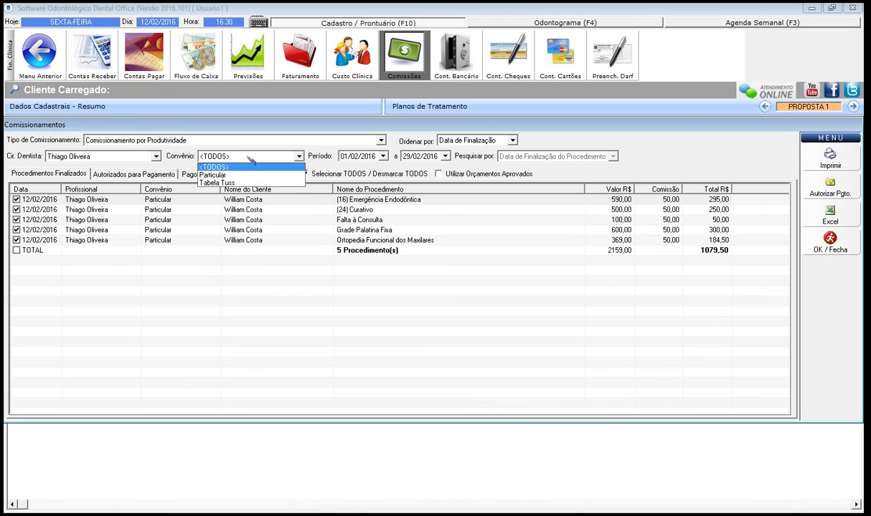
{"action": "left_click", "coordinate": [249, 159]}
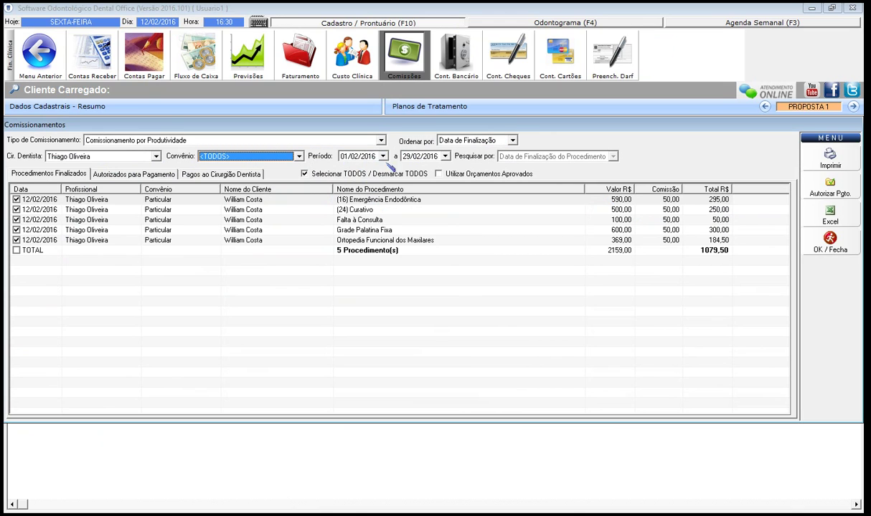
Authorize payment of all the dentist's finished procedures with the authorization date 12/02/2016.
{"action": "left_click", "coordinate": [159, 199]}
{"action": "left_click", "coordinate": [160, 210]}
{"action": "left_click", "coordinate": [158, 220]}
{"action": "left_click", "coordinate": [157, 229]}
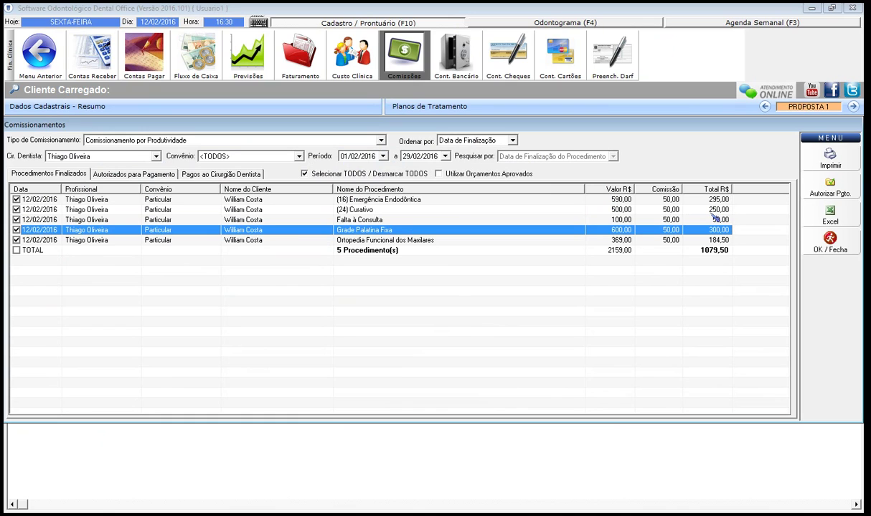
{"action": "left_click", "coordinate": [849, 184]}
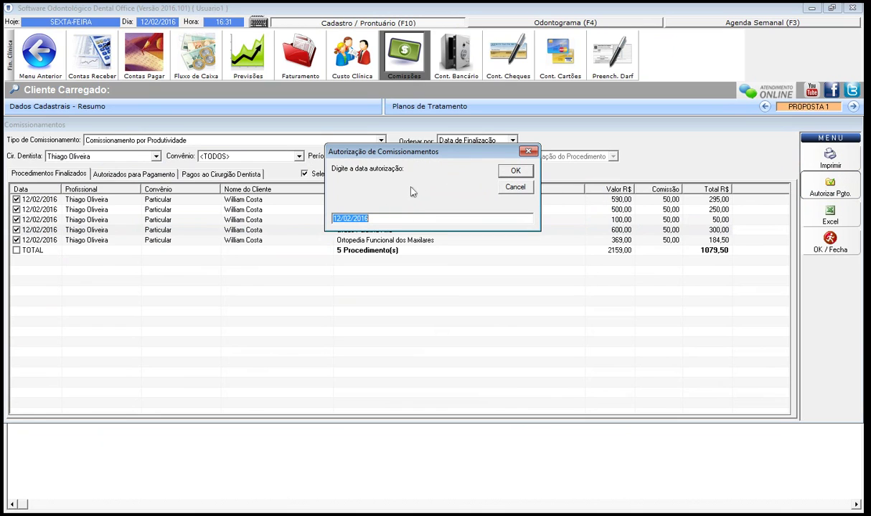
{"action": "left_click", "coordinate": [522, 175]}
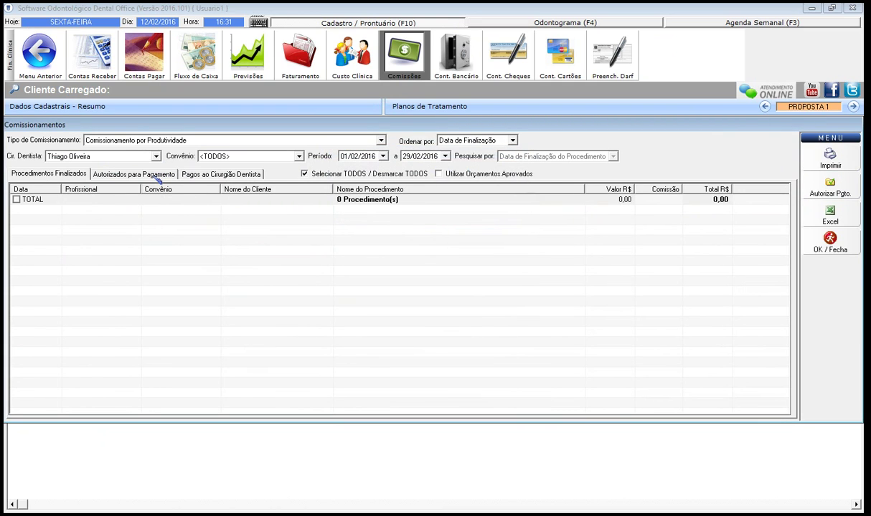
Mark all the dentist's authorized procedures as paid in Dinheiro on 12/02/2016, without posting the payment to the bank control.
{"action": "left_click", "coordinate": [153, 179]}
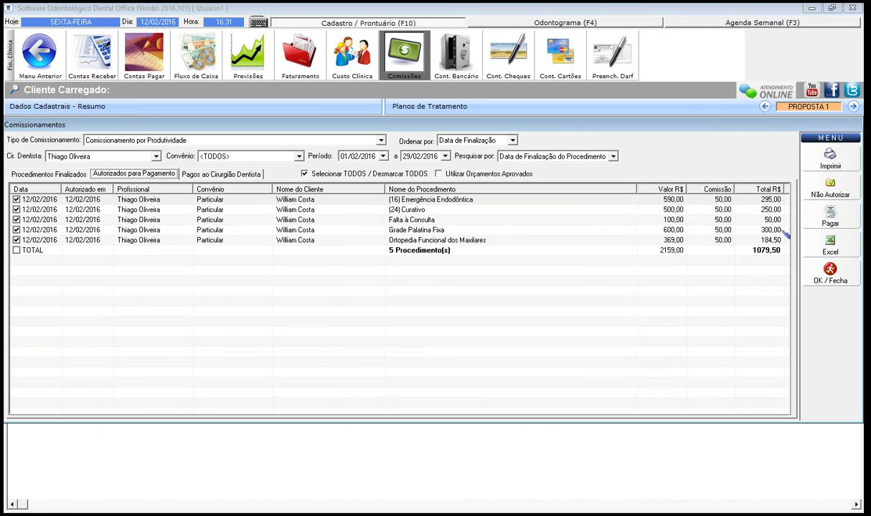
{"action": "left_click", "coordinate": [704, 222]}
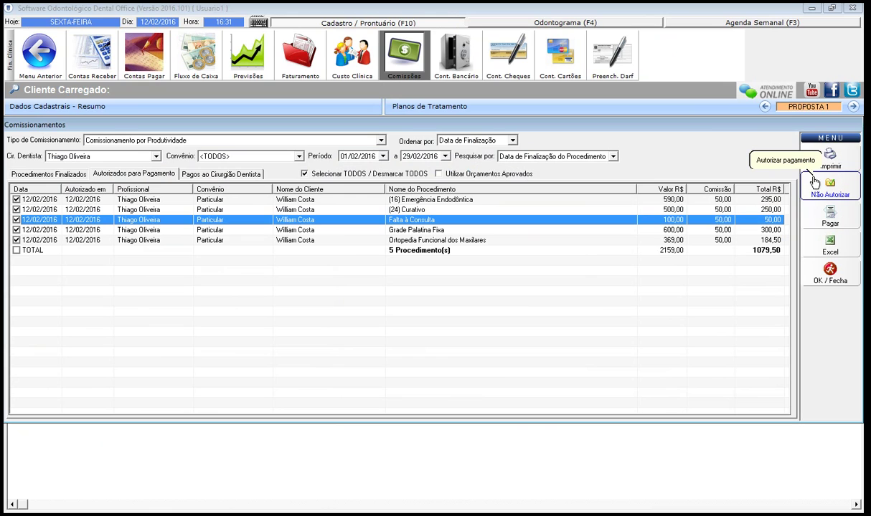
{"action": "left_click", "coordinate": [806, 225]}
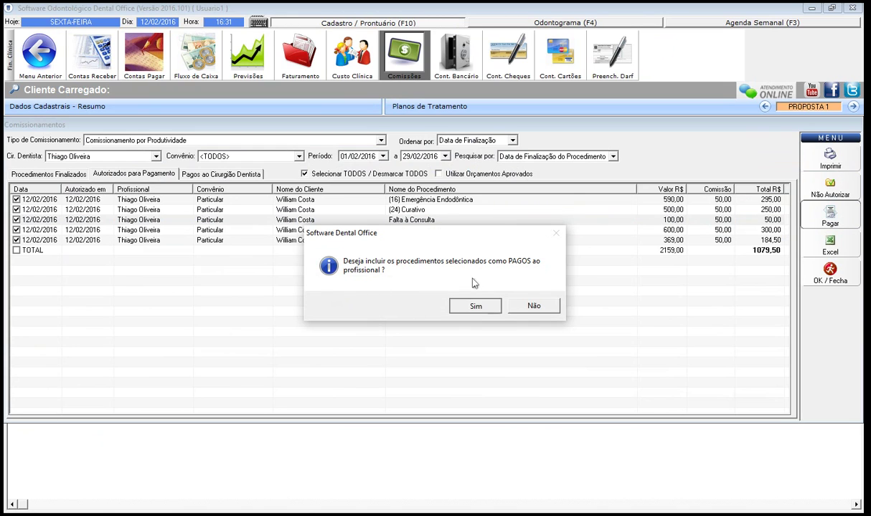
{"action": "left_click", "coordinate": [473, 301]}
{"action": "left_click", "coordinate": [416, 254]}
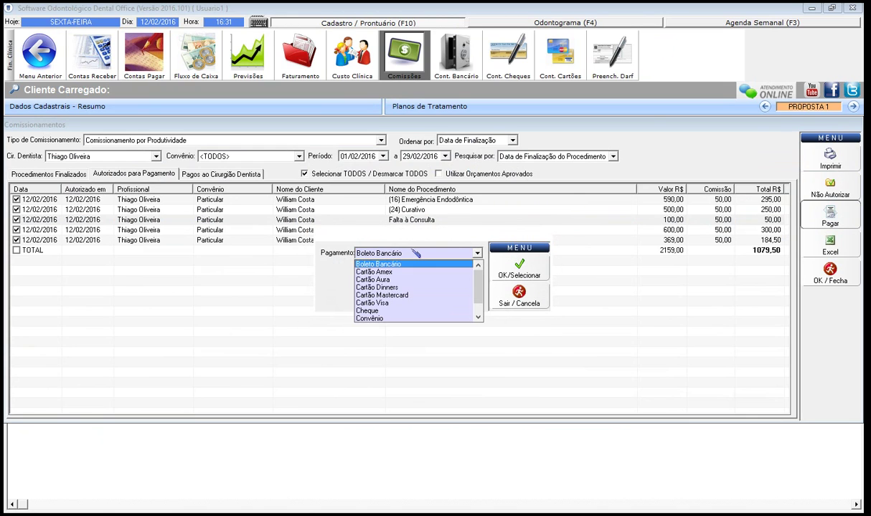
{"action": "scroll", "coordinate": [405, 301], "scroll_direction": "down", "scroll_amount": 1}
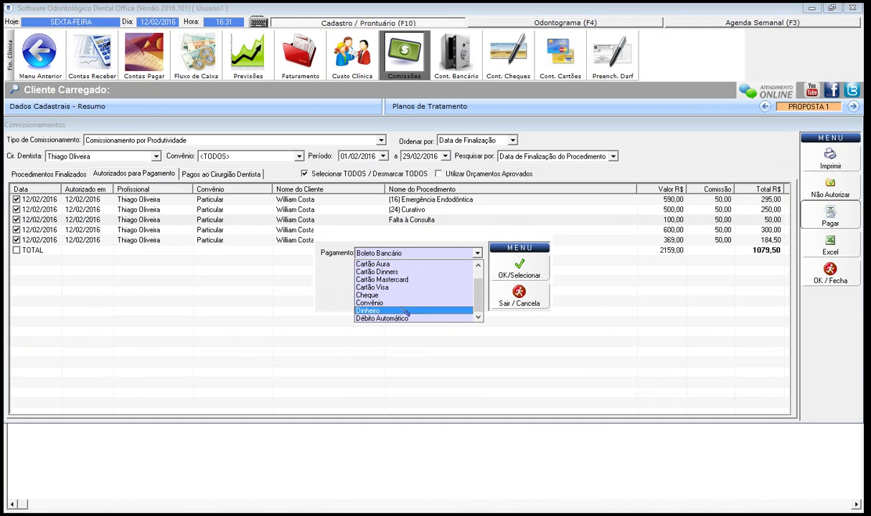
{"action": "left_click", "coordinate": [403, 312]}
{"action": "left_click", "coordinate": [516, 273]}
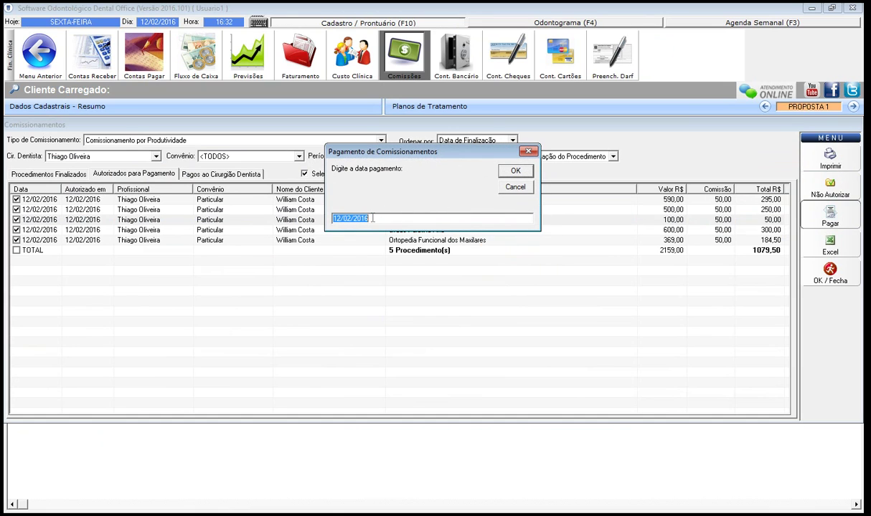
{"action": "left_click", "coordinate": [514, 170]}
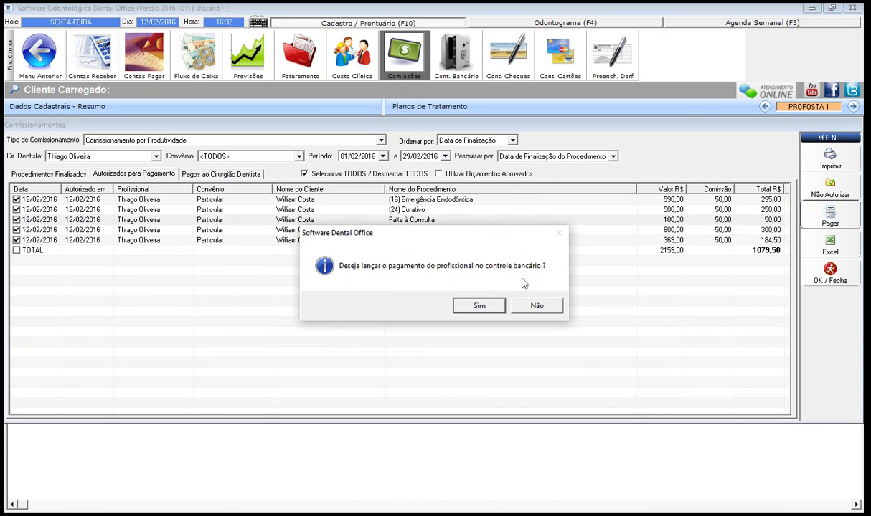
{"action": "left_click", "coordinate": [537, 305]}
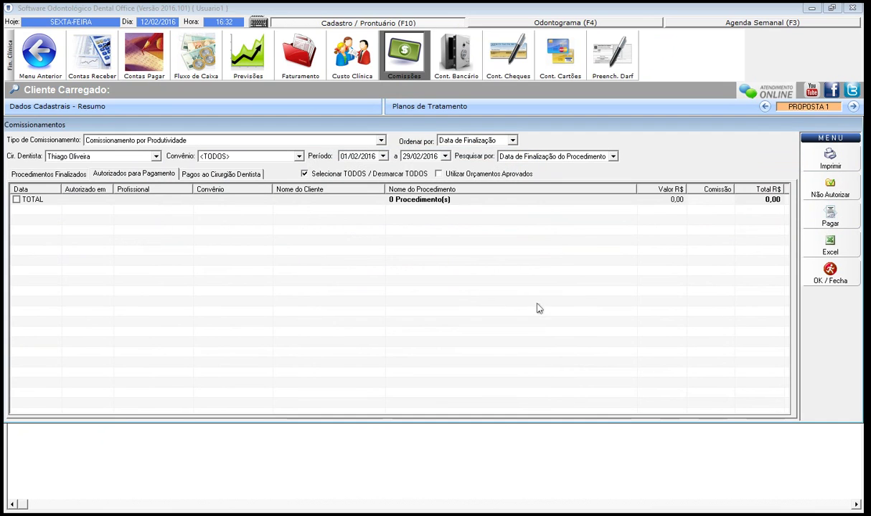
View the procedures already paid to the dentist and close the commissions report.
{"action": "left_click", "coordinate": [254, 176]}
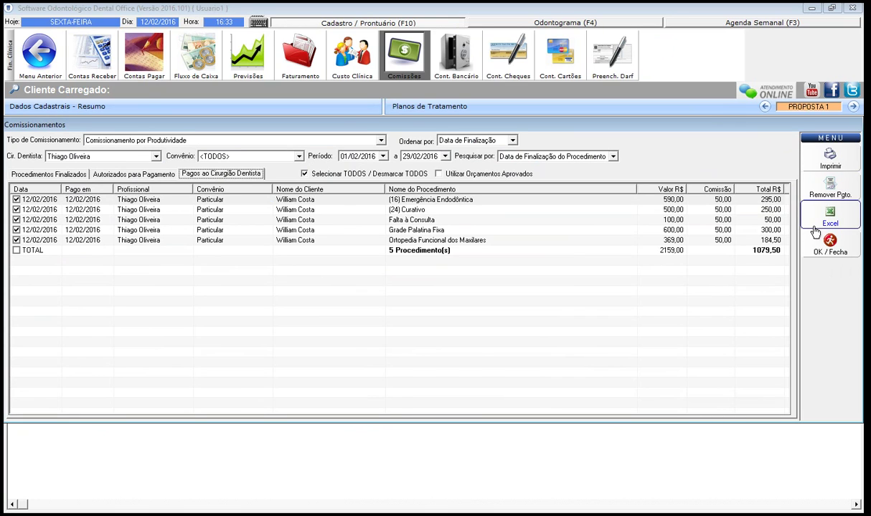
{"action": "left_click", "coordinate": [826, 245]}
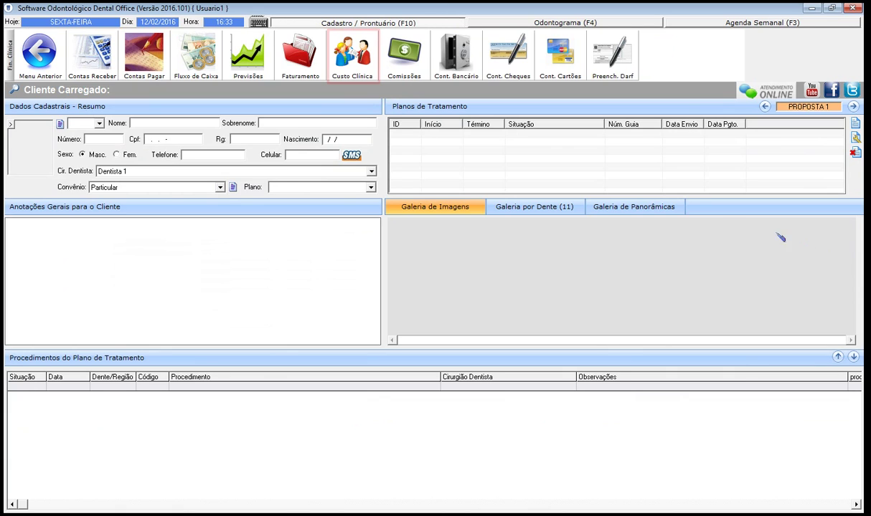
Open the clinic cost calculation and inspect the LUZ expense among the payables that make up the fixed monthly cost.
{"action": "left_click", "coordinate": [357, 76]}
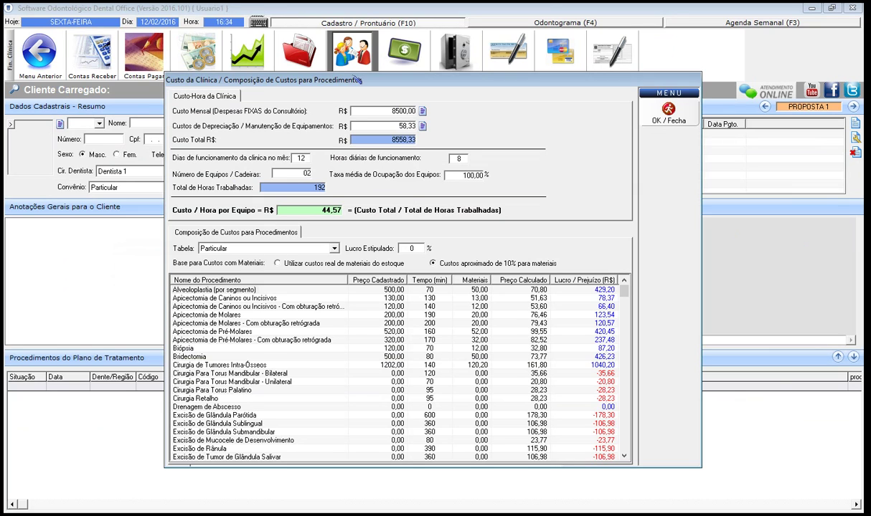
{"action": "left_click", "coordinate": [424, 110]}
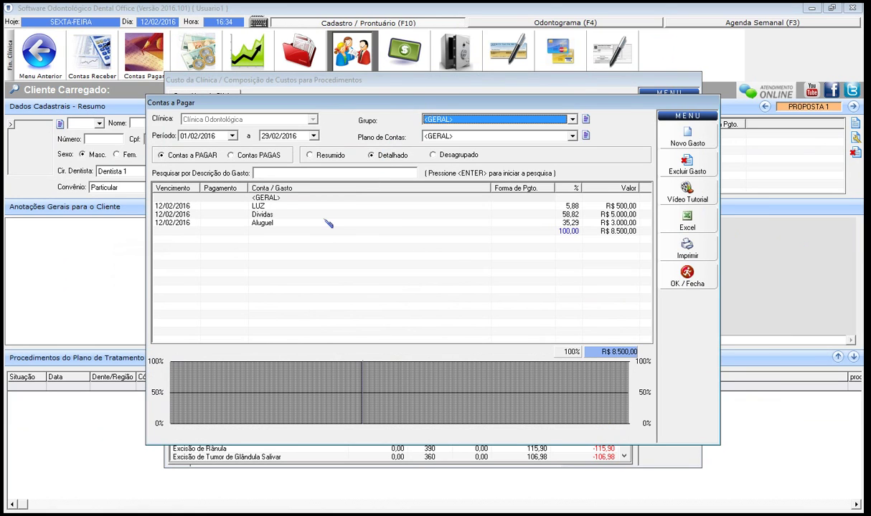
{"action": "double_click", "coordinate": [294, 207]}
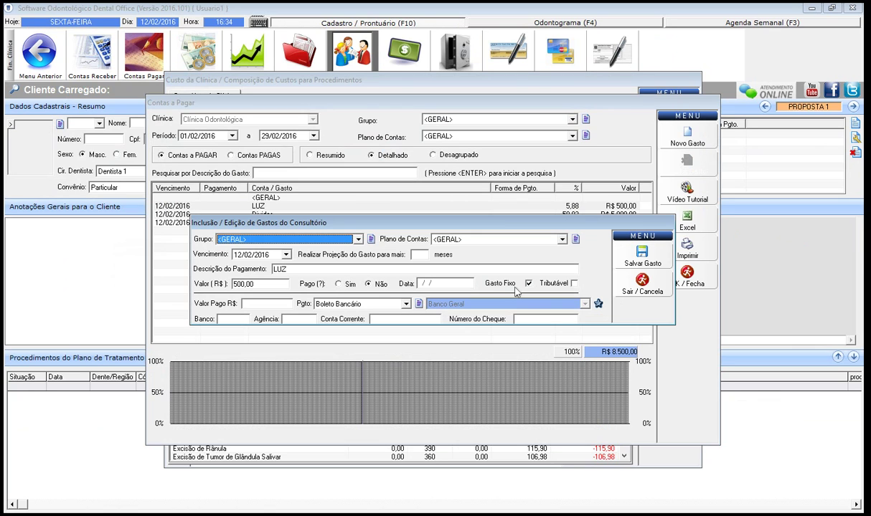
{"action": "key", "text": "Escape"}
{"action": "key", "text": "Escape"}
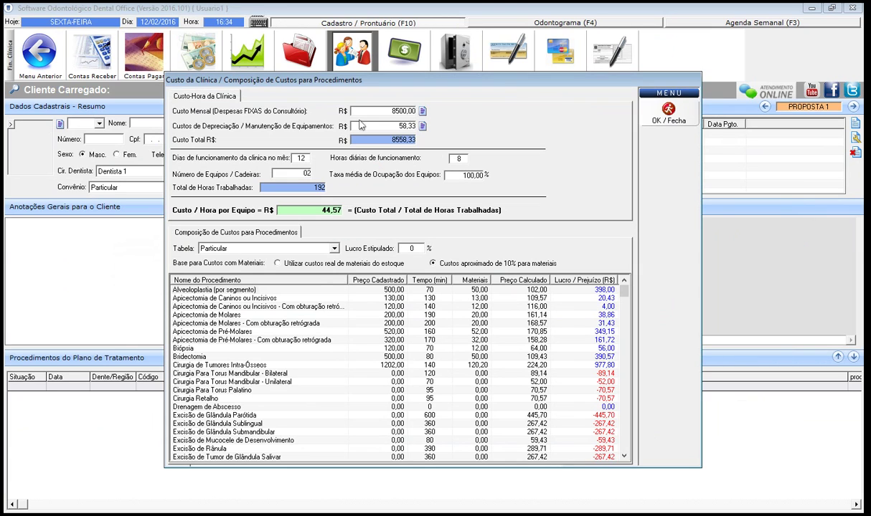
Register the equipment Equipamento 2 with unit value 1000, 2% annual depreciation and R$ 200 yearly maintenance.
{"action": "left_click", "coordinate": [422, 132]}
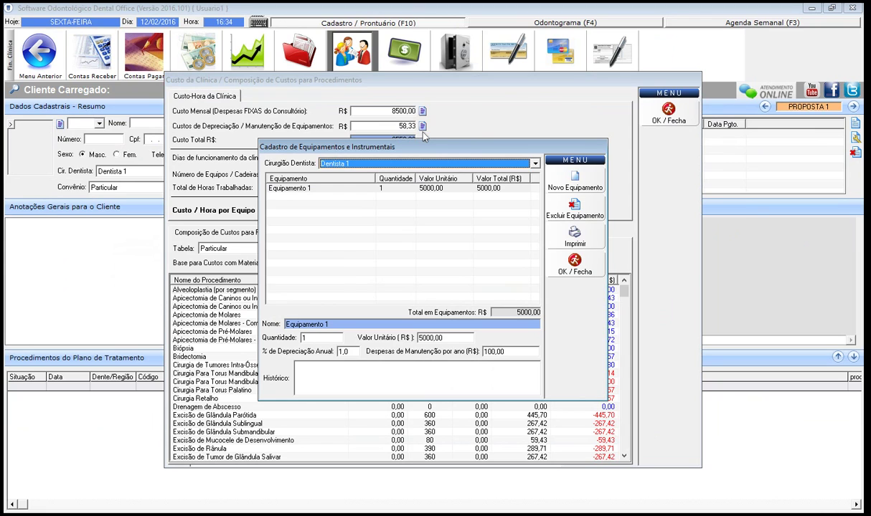
{"action": "left_click", "coordinate": [599, 188]}
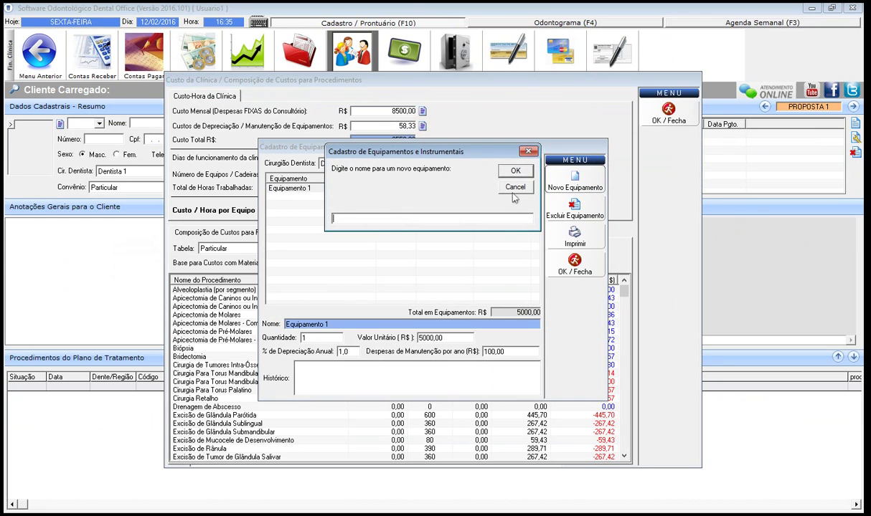
{"action": "type", "text": "Equipamento 2"}
{"action": "left_click", "coordinate": [514, 171]}
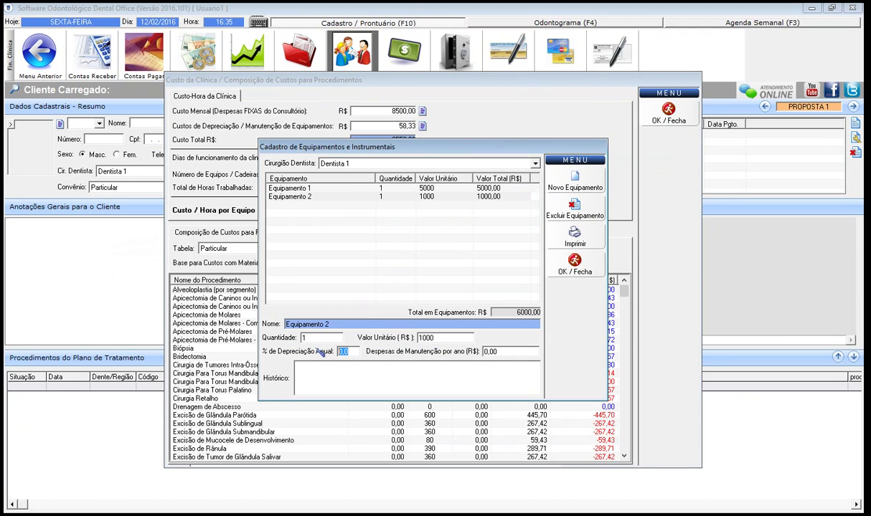
{"action": "type", "text": "2"}
{"action": "key", "text": "Tab"}
{"action": "type", "text": "200"}
{"action": "left_click", "coordinate": [563, 274]}
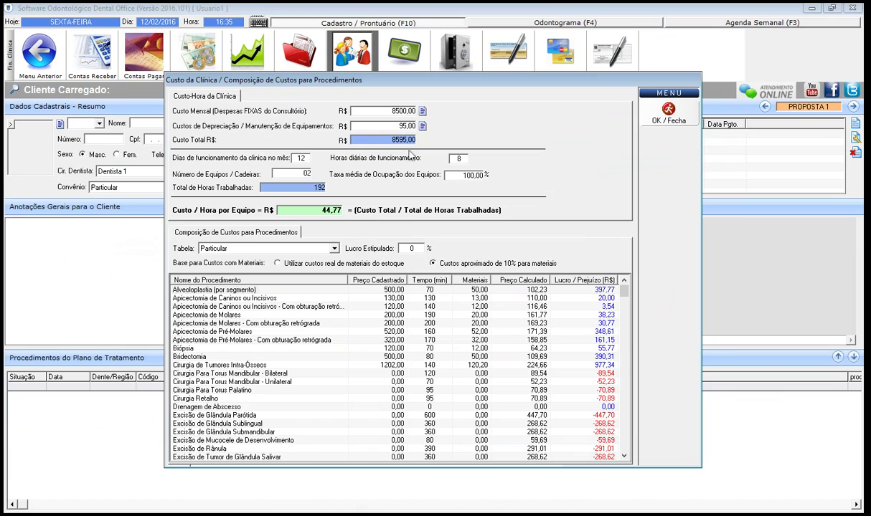
Set the clinic's operation to 15 days per month and 6 hours per day.
{"action": "double_click", "coordinate": [290, 158]}
{"action": "type", "text": "15"}
{"action": "left_click", "coordinate": [454, 160]}
{"action": "type", "text": "6"}
Set the stipulated profit to 50% for the Particular table and check the first procedures' prices.
{"action": "left_click", "coordinate": [266, 248]}
{"action": "left_click", "coordinate": [267, 249]}
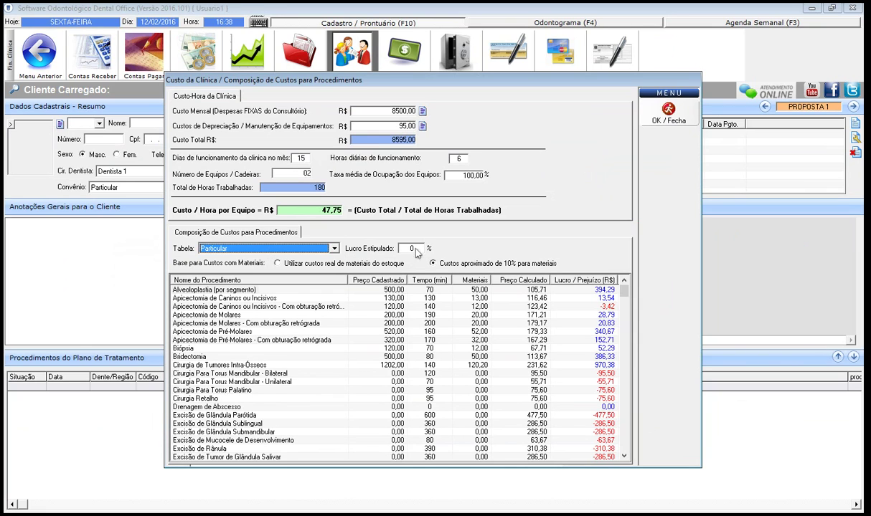
{"action": "key", "text": "Tab"}
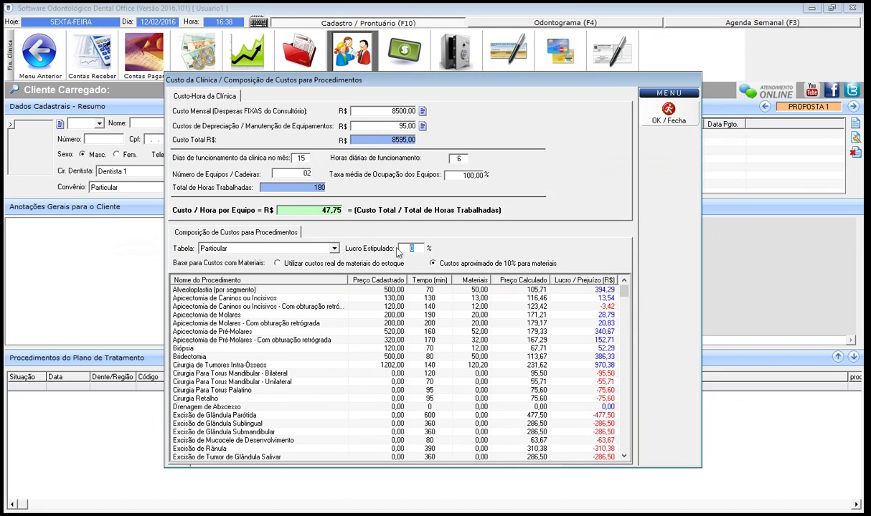
{"action": "type", "text": "50"}
{"action": "key", "text": "Return"}
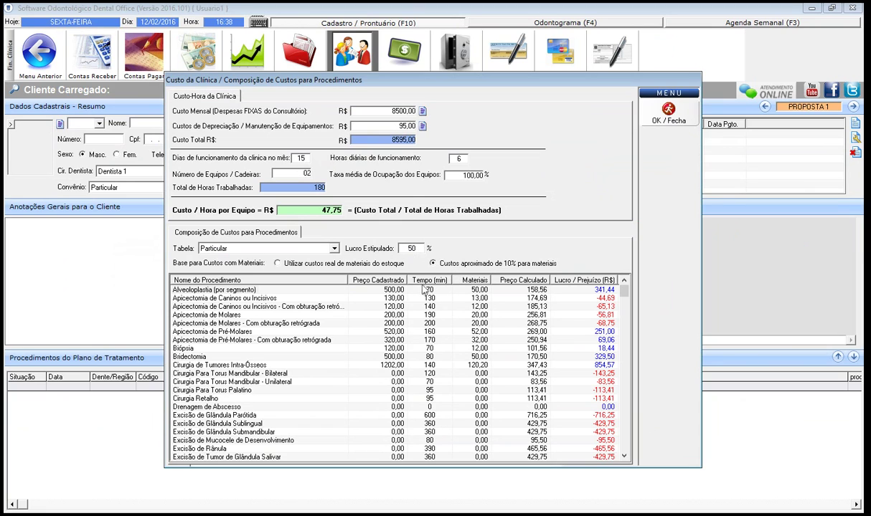
{"action": "left_click", "coordinate": [370, 288]}
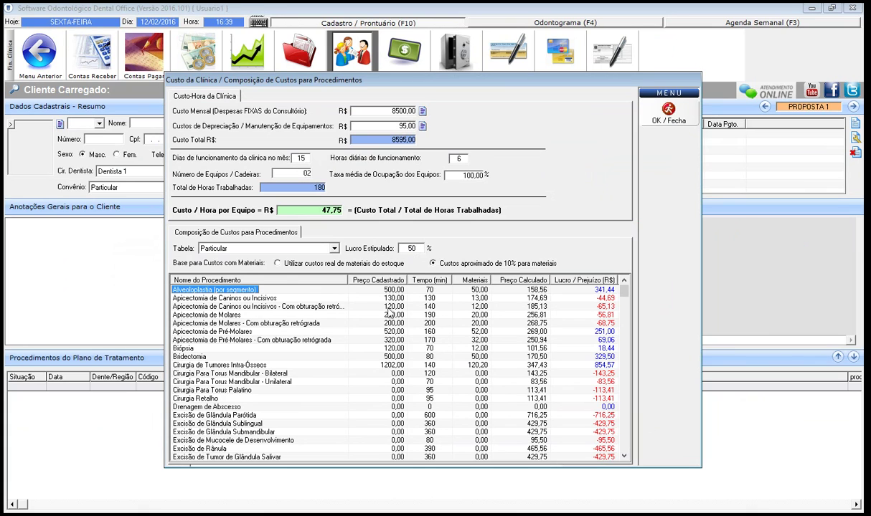
{"action": "left_click", "coordinate": [233, 298]}
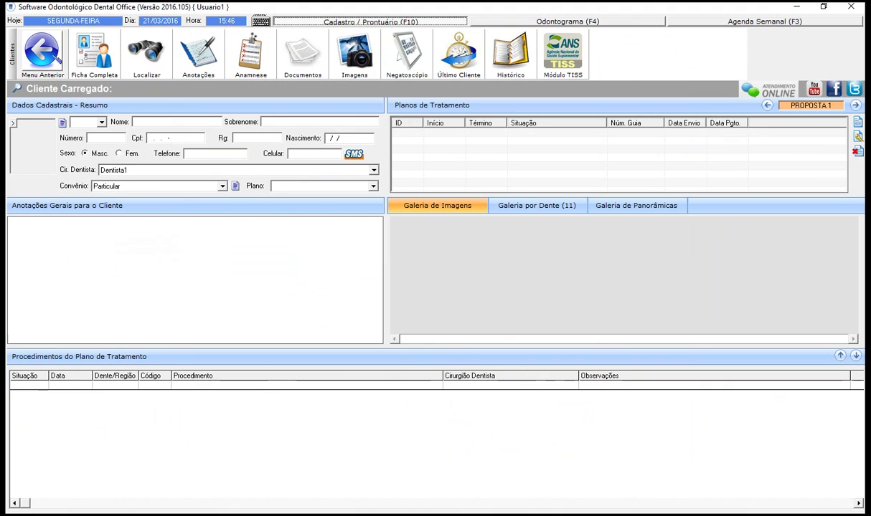
Return to the main options and open the clinic cost calculation in the clinic's financial area.
{"action": "left_click", "coordinate": [39, 52]}
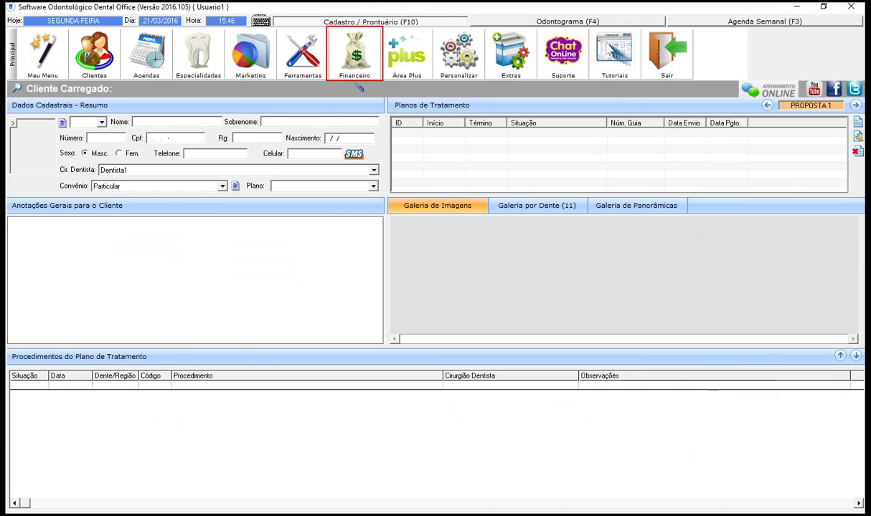
{"action": "left_click", "coordinate": [359, 78]}
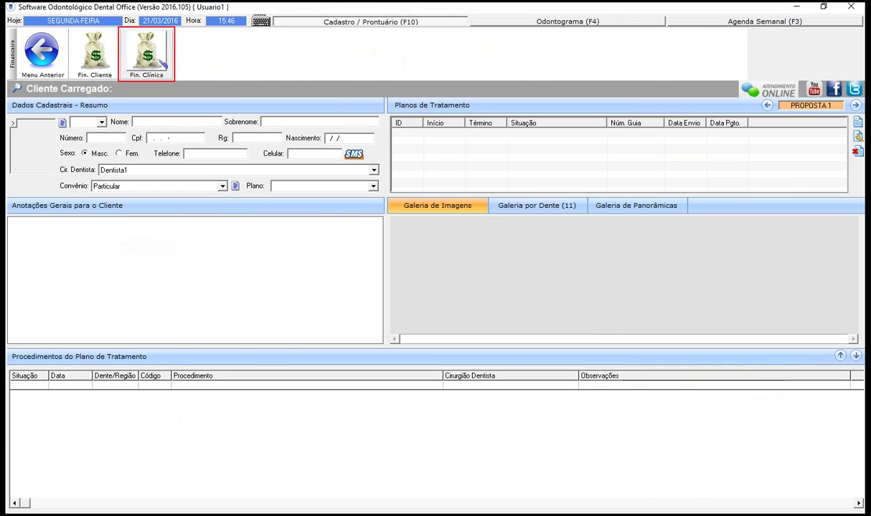
{"action": "left_click", "coordinate": [150, 58]}
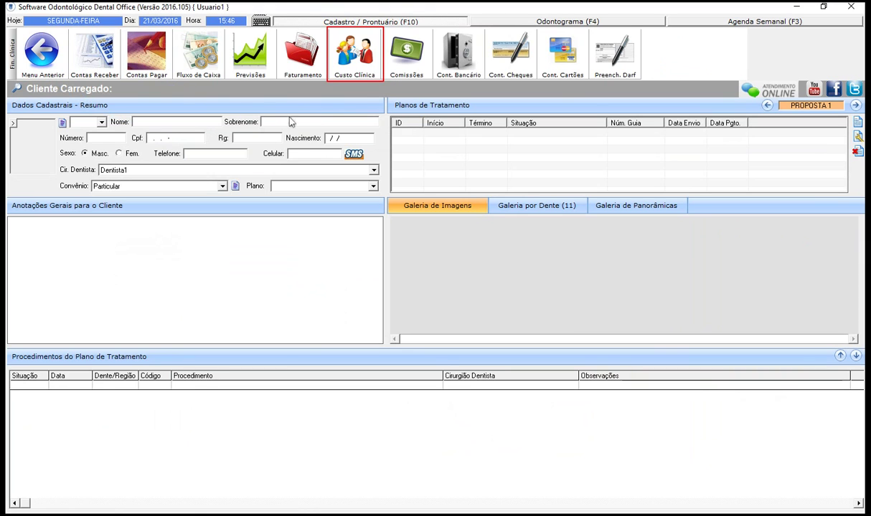
{"action": "left_click", "coordinate": [354, 57]}
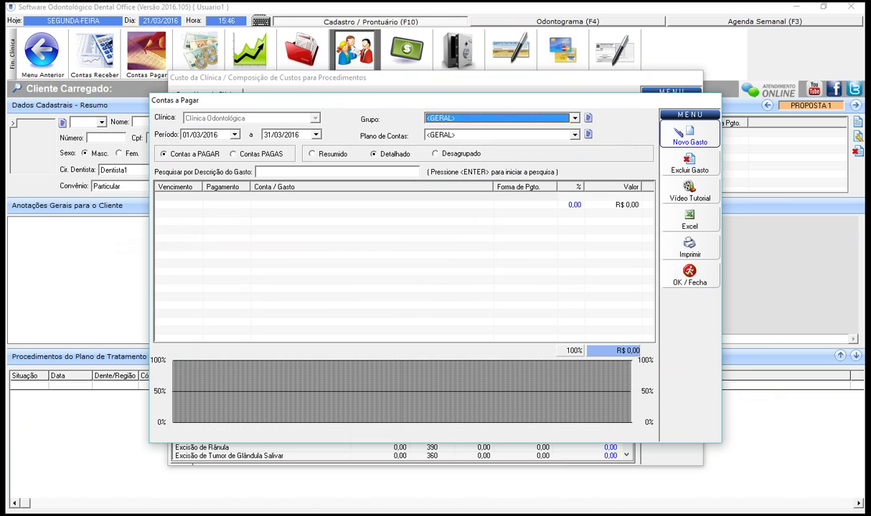
Register the fixed expense TESTE with a value of R$ 2000 in the payables that make up the monthly cost.
{"action": "left_click", "coordinate": [677, 133]}
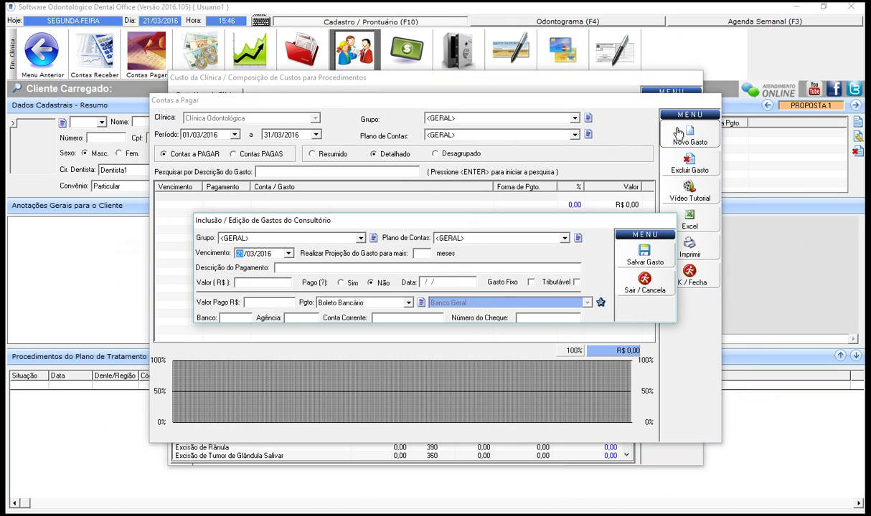
{"action": "left_click", "coordinate": [340, 269]}
{"action": "type", "text": "TESTE"}
{"action": "left_click", "coordinate": [270, 282]}
{"action": "type", "text": "2000"}
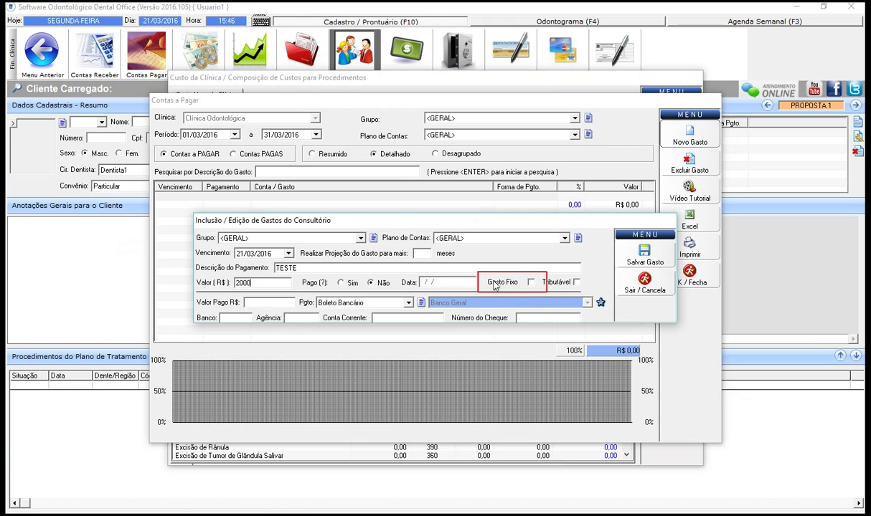
{"action": "left_click", "coordinate": [531, 282]}
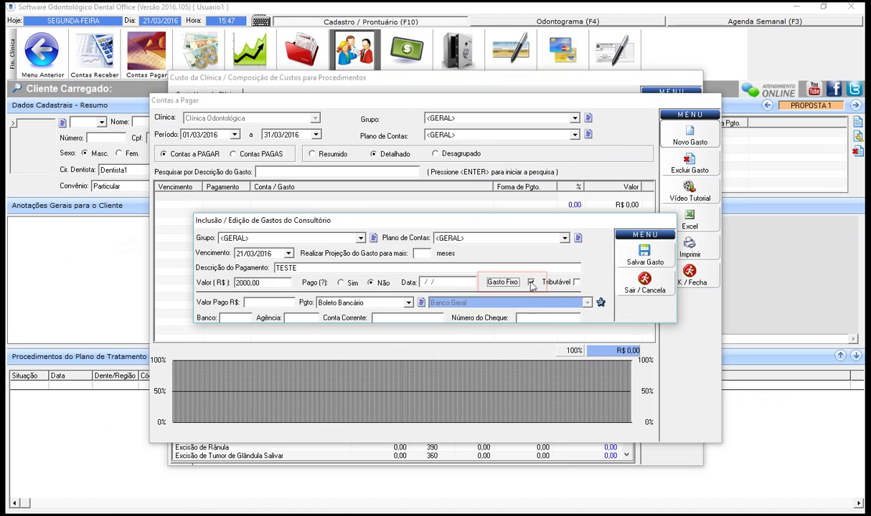
{"action": "left_click", "coordinate": [637, 256]}
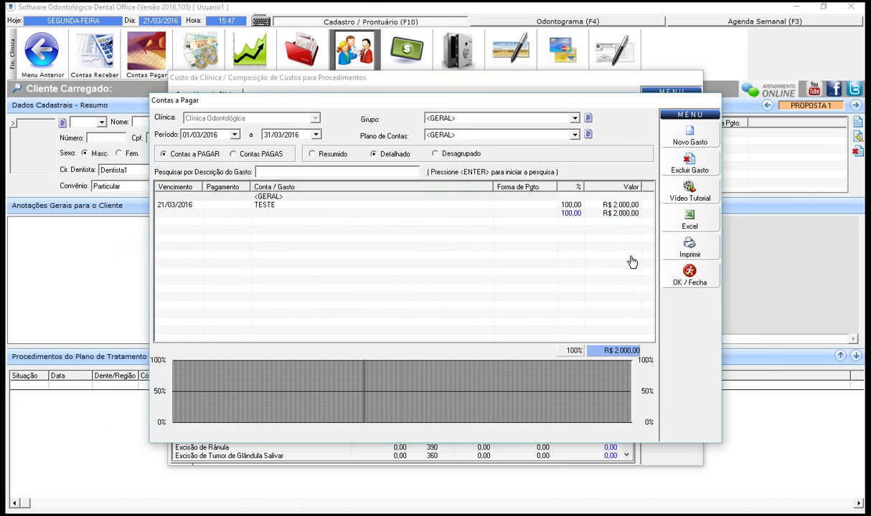
{"action": "key", "text": "Escape"}
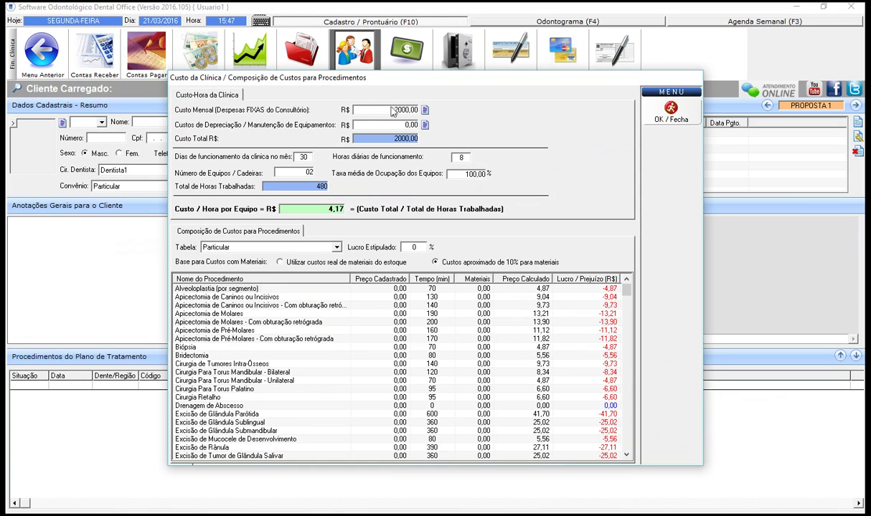
Add a new piece of equipment named Equipamento 1 for Dentista1 to the depreciation and maintenance costs.
{"action": "left_click", "coordinate": [424, 125]}
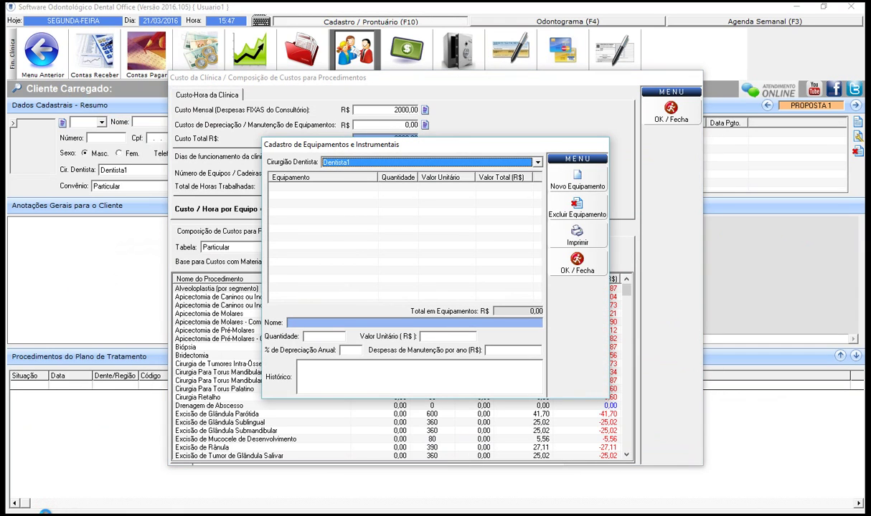
{"action": "key", "text": "Escape"}
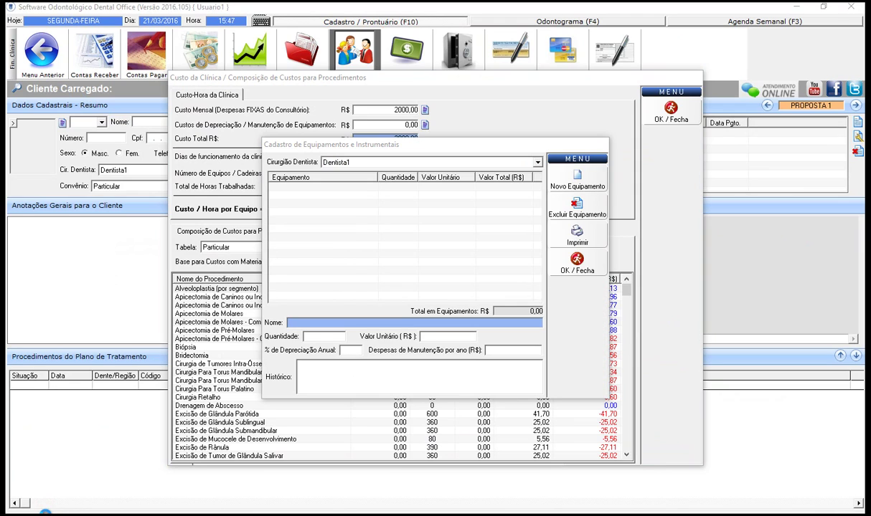
{"action": "left_click", "coordinate": [572, 180]}
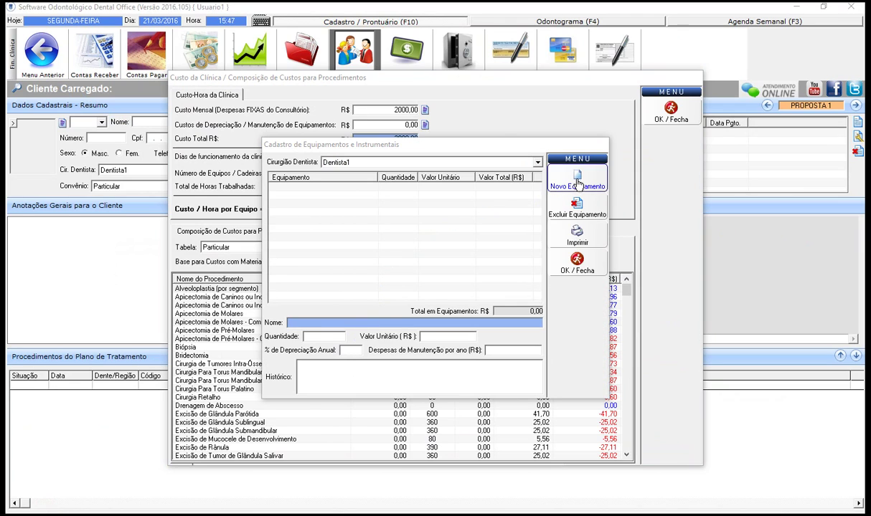
{"action": "type", "text": "Eqiup"}
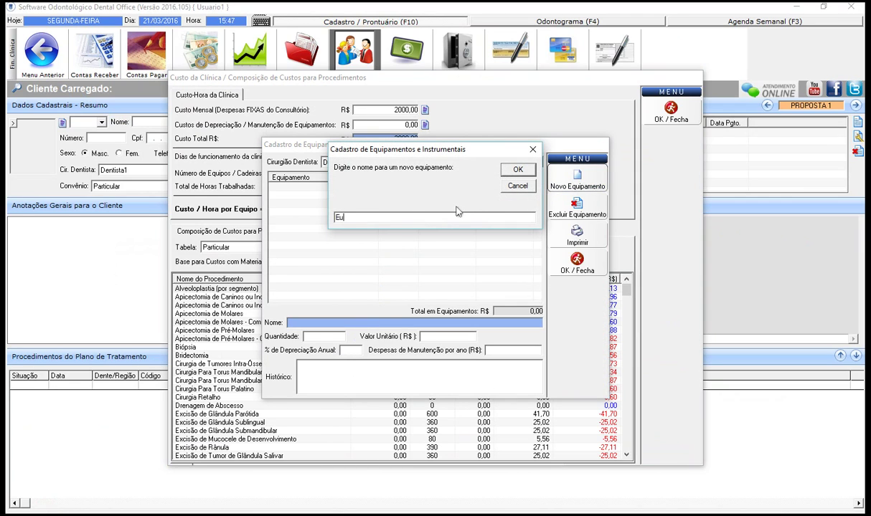
{"action": "key", "text": "BackSpace"}
{"action": "key", "text": "BackSpace"}
{"action": "key", "text": "BackSpace"}
{"action": "type", "text": "uipamento 1"}
{"action": "key", "text": "Return"}
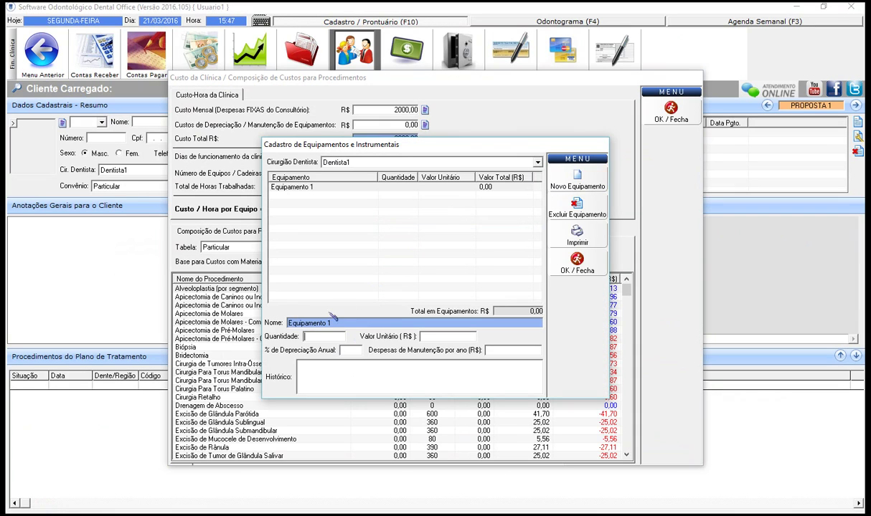
Give Equipamento 1 quantity 1, unit value 200, 1% annual depreciation and R$ 200 yearly maintenance, and close the equipment register.
{"action": "left_click", "coordinate": [313, 339]}
{"action": "type", "text": "1"}
{"action": "left_click", "coordinate": [435, 336]}
{"action": "type", "text": "200"}
{"action": "left_click", "coordinate": [352, 351]}
{"action": "type", "text": "1"}
{"action": "left_click", "coordinate": [505, 351]}
{"action": "type", "text": "200"}
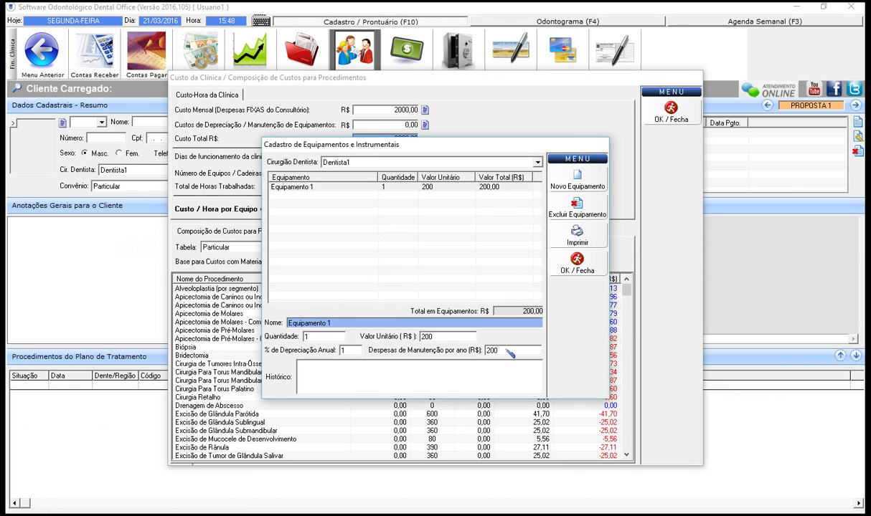
{"action": "left_click", "coordinate": [578, 265]}
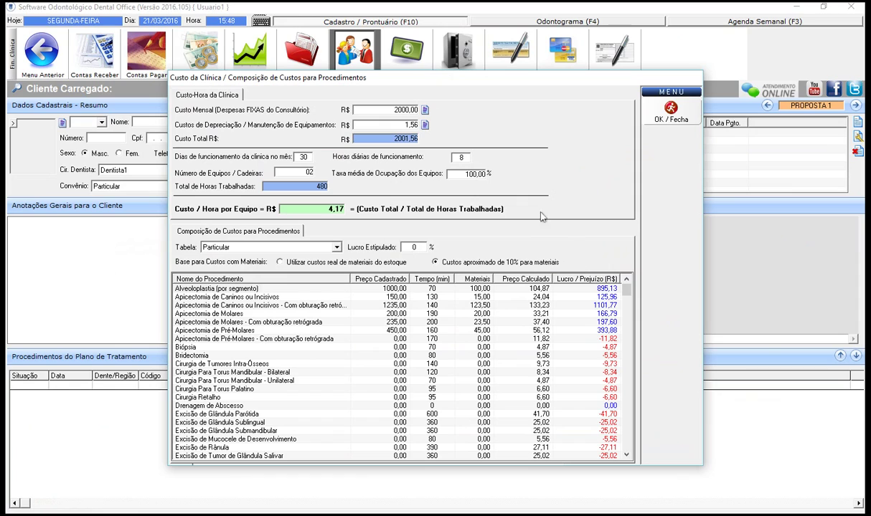
Set the clinic's operation to 20 days per month and 6 hours per day.
{"action": "left_click", "coordinate": [307, 158]}
{"action": "type", "text": "20"}
{"action": "left_click", "coordinate": [466, 160]}
{"action": "type", "text": "6"}
Choose the Particular table for the procedure costs and set the stipulated profit to 35%.
{"action": "left_click", "coordinate": [260, 250]}
{"action": "left_click", "coordinate": [251, 257]}
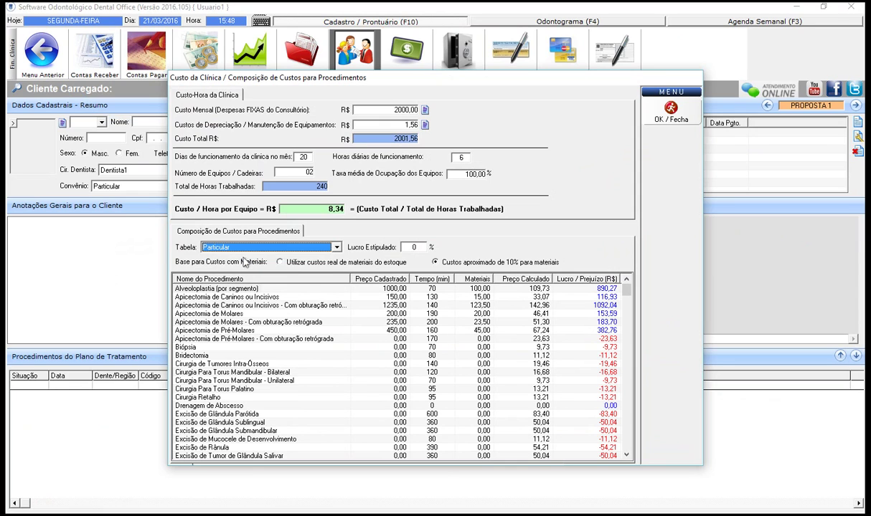
{"action": "left_click", "coordinate": [411, 247]}
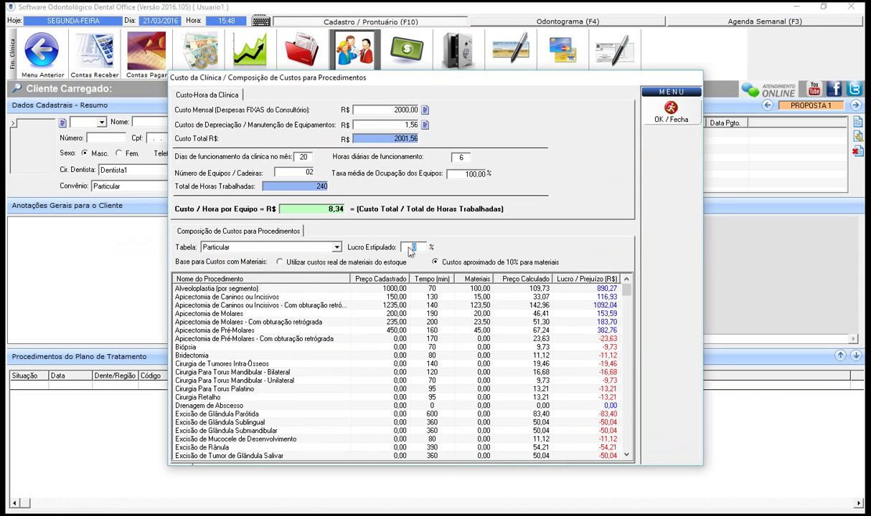
{"action": "type", "text": "35"}
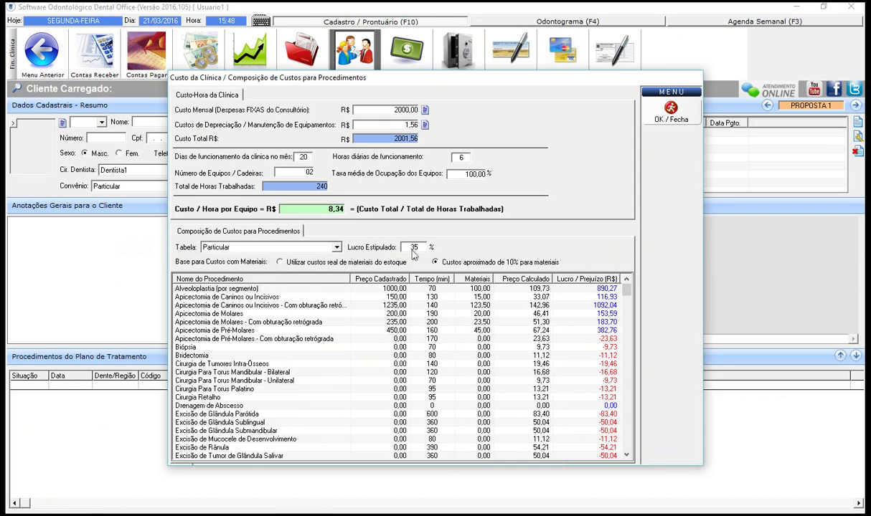